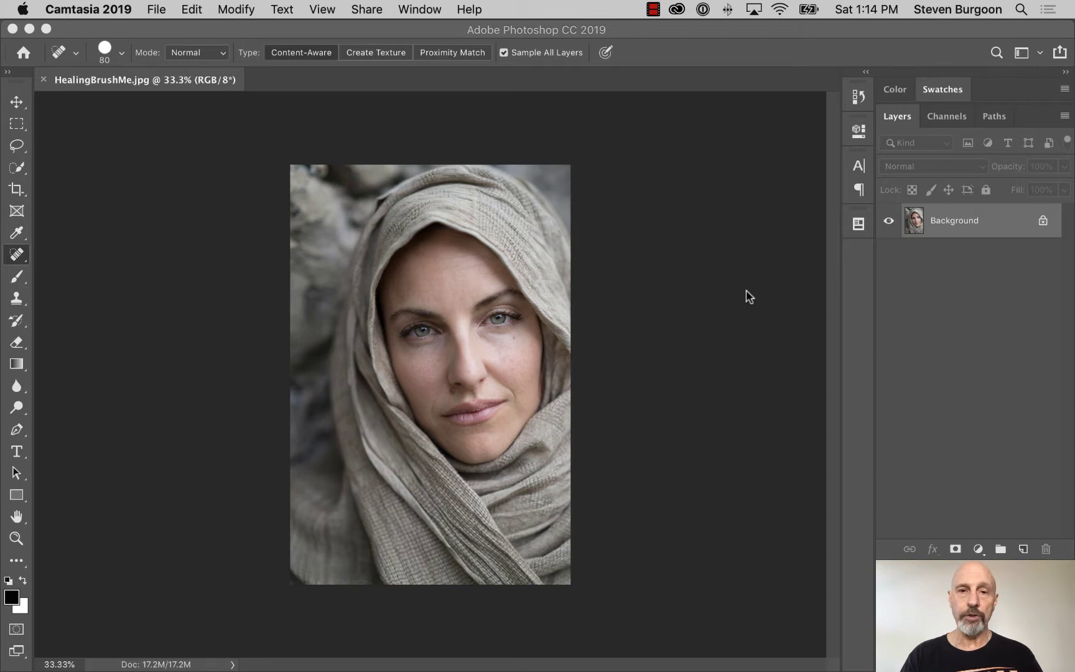
Step: Pick the Healing Brush from the healing tools flyout, sized 57 px with 1% spacing
left_click(13, 256)
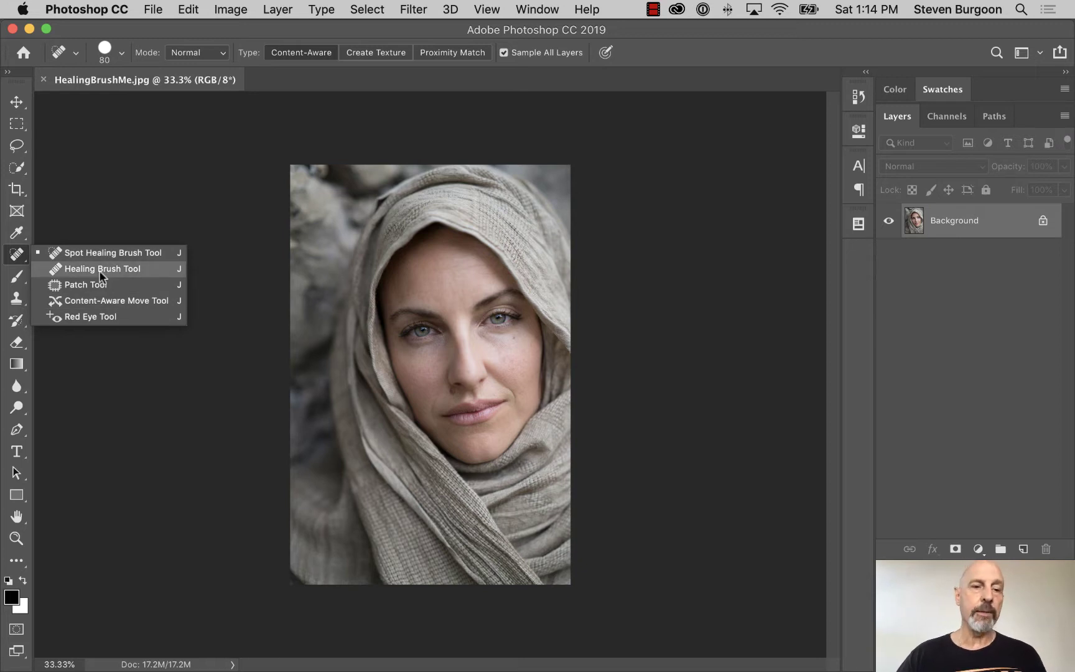
left_click(99, 269)
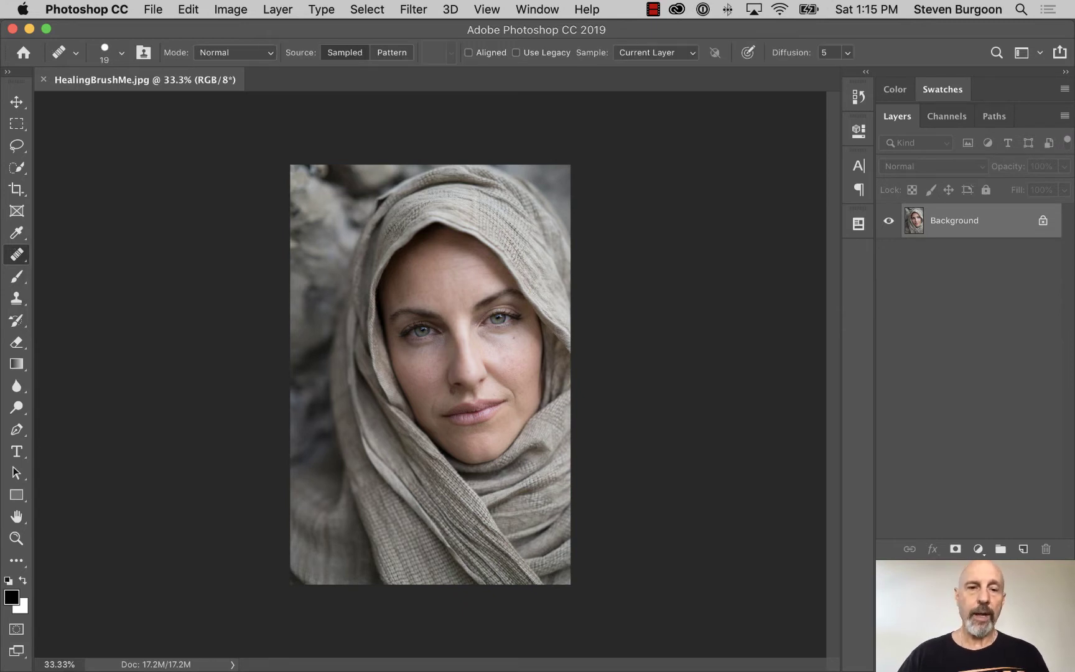
right_click(373, 234)
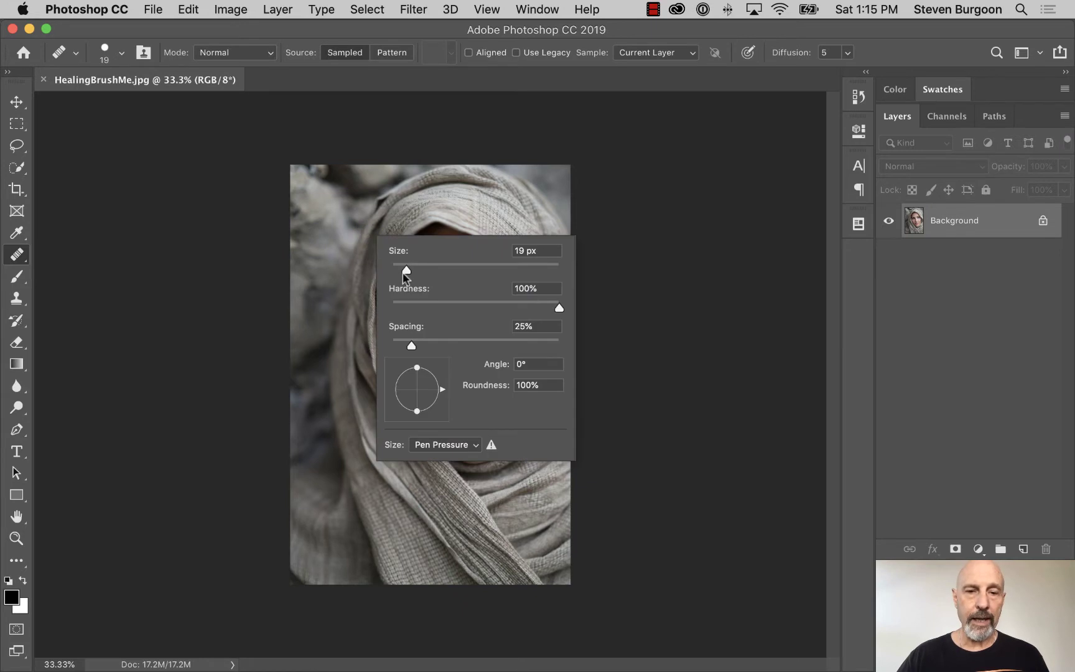
mouse_move(407, 270)
left_mouse_down()
mouse_move(448, 274)
mouse_move(438, 272)
left_mouse_up()
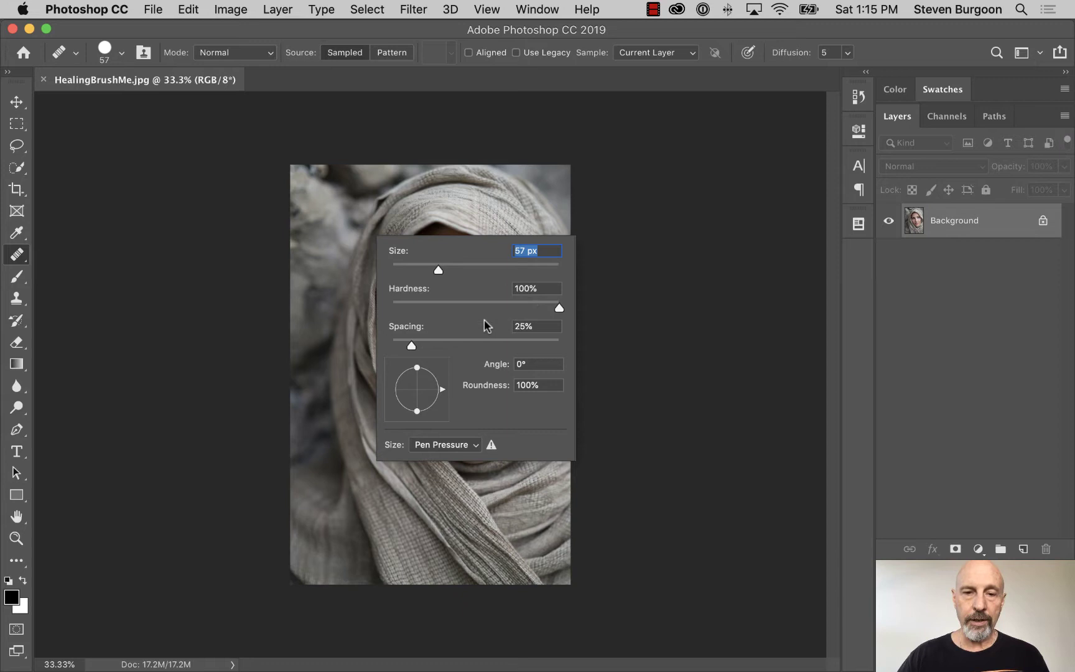
left_click_drag(412, 345, 379, 345)
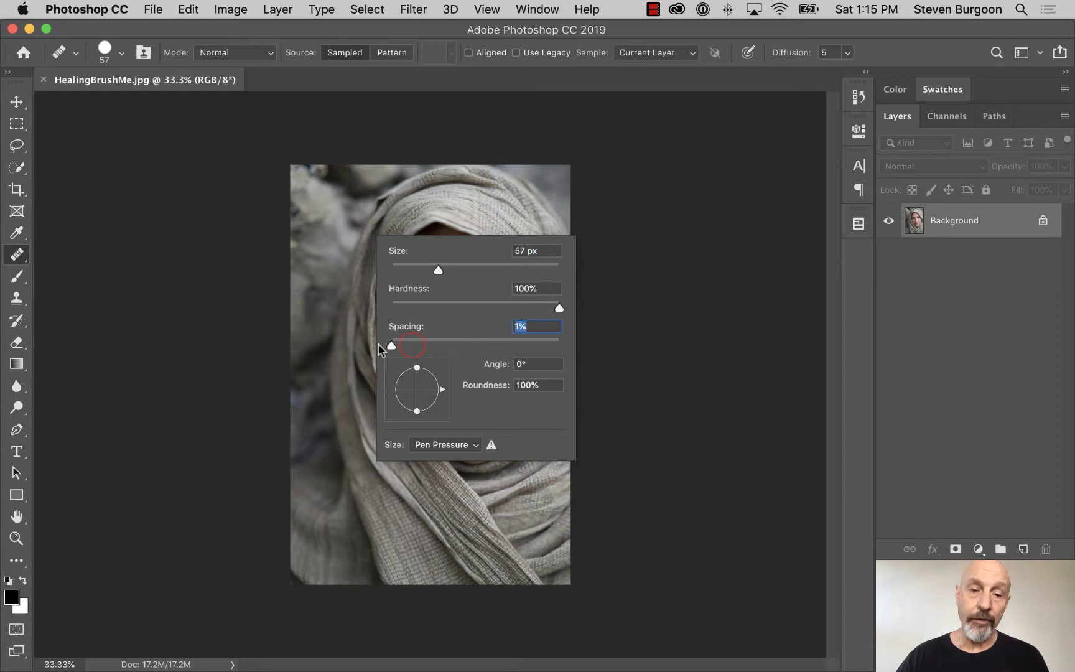
key("Return")
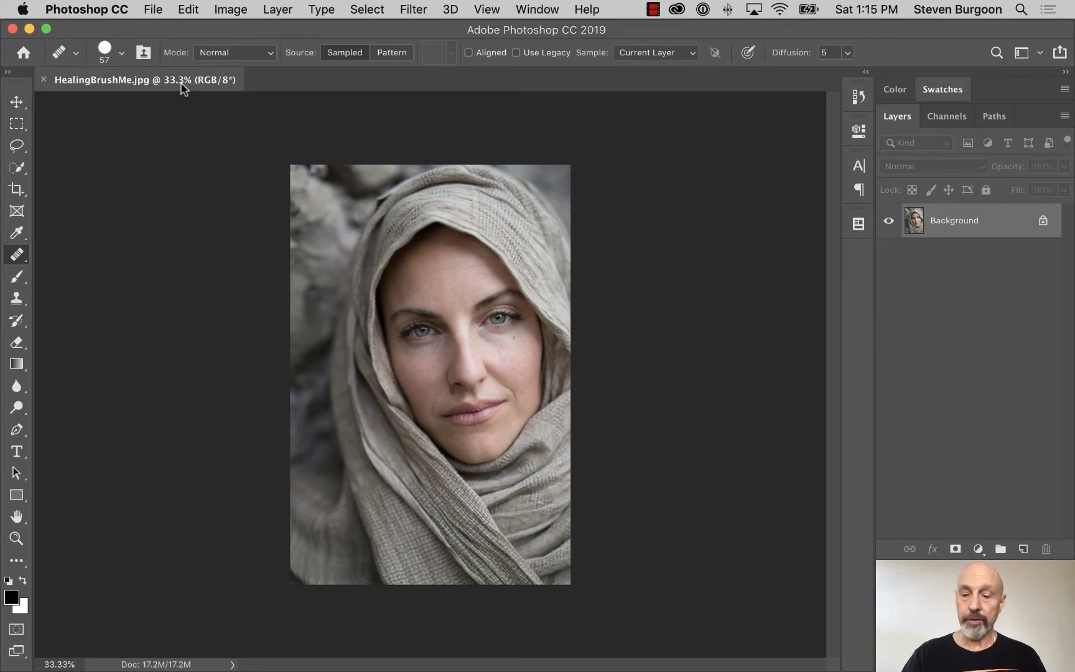
Step: Zoom in through 100% to 300% on the mole beside the nose
key("super+plus")
key("super+plus")
key("super+plus")
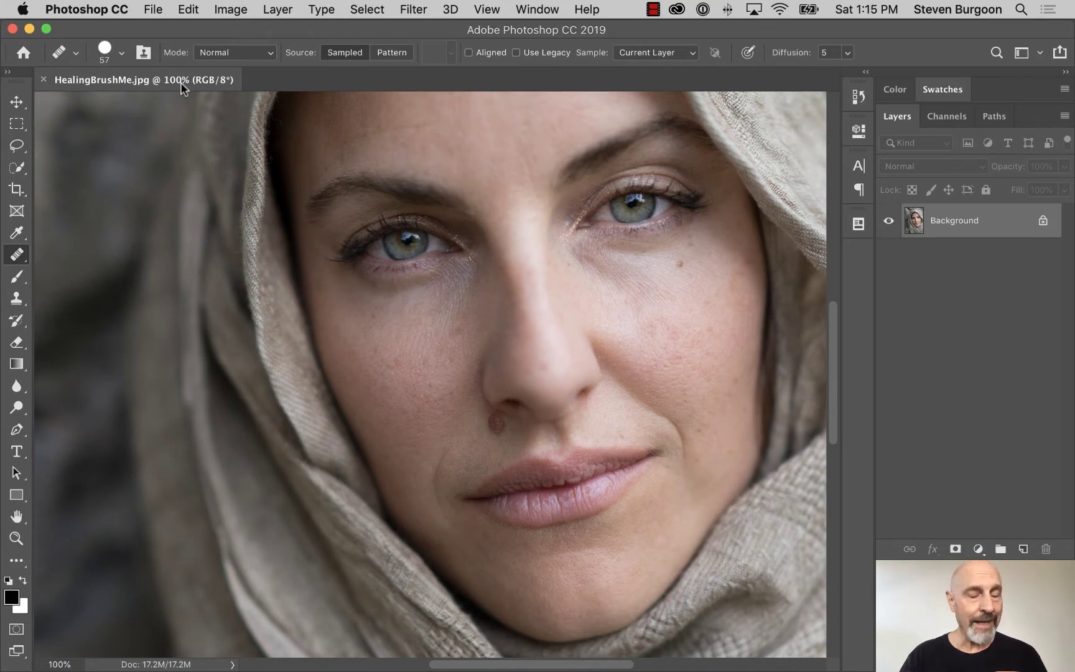
key("super+plus")
key("super+plus")
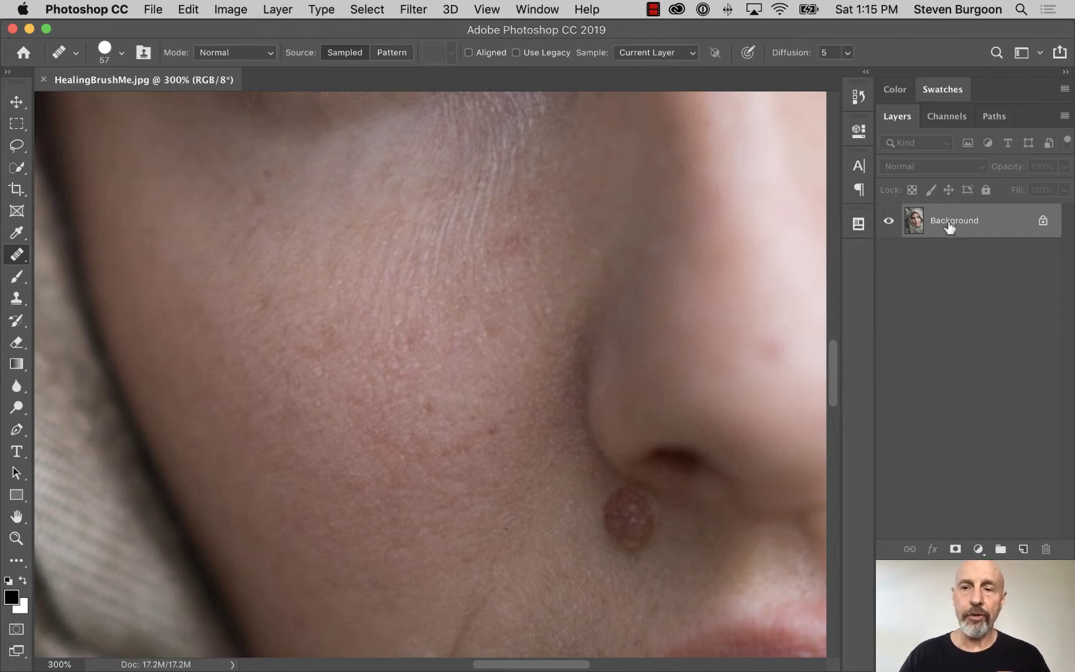
Step: Add a new empty layer above Background and rename it 'edit'
left_click_drag(949, 228, 1019, 553)
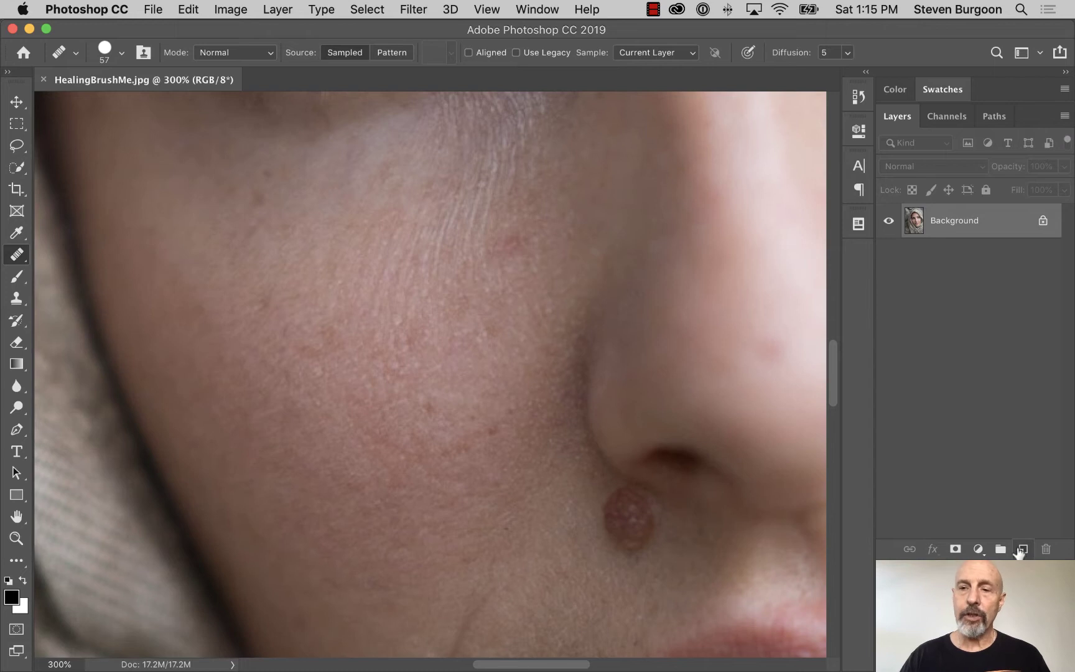
left_click(1021, 550)
double_click(939, 221)
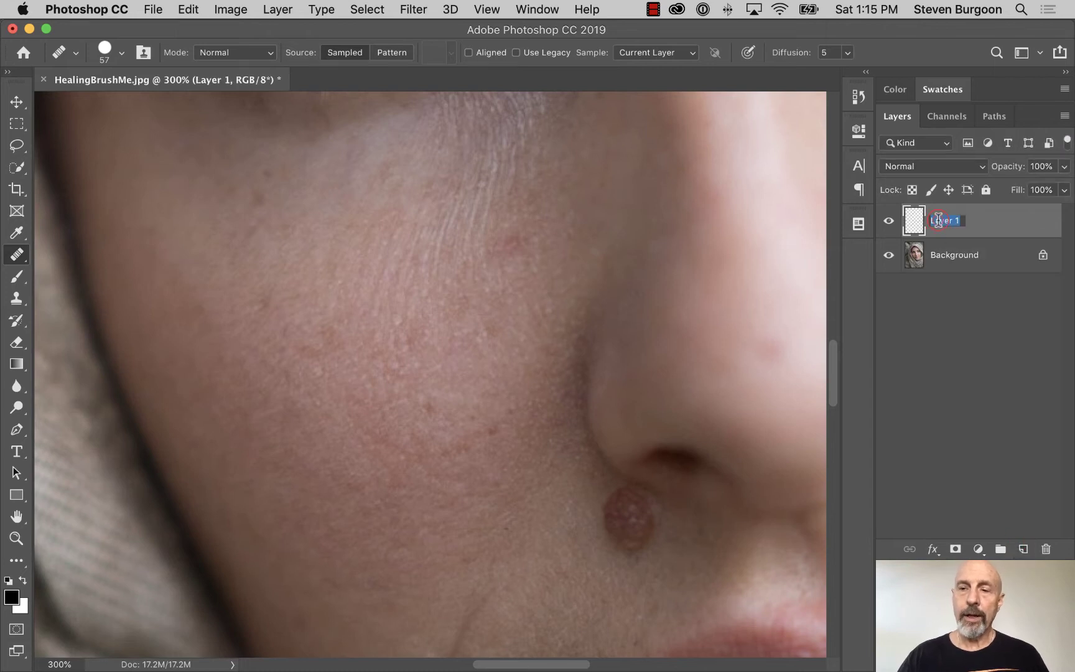
type("edit")
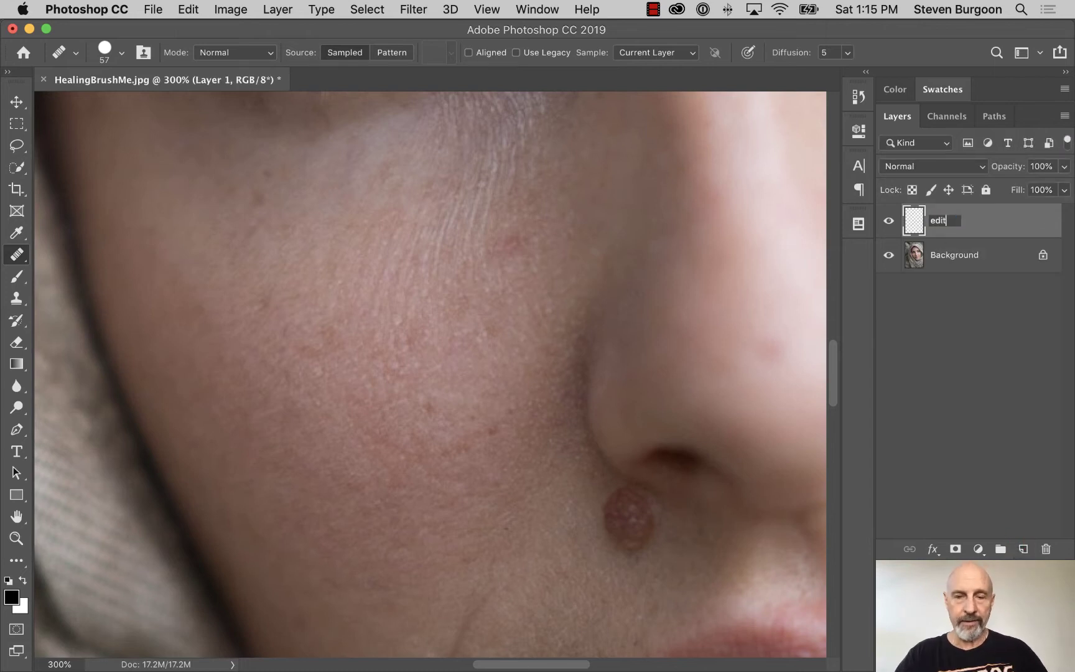
key("Return")
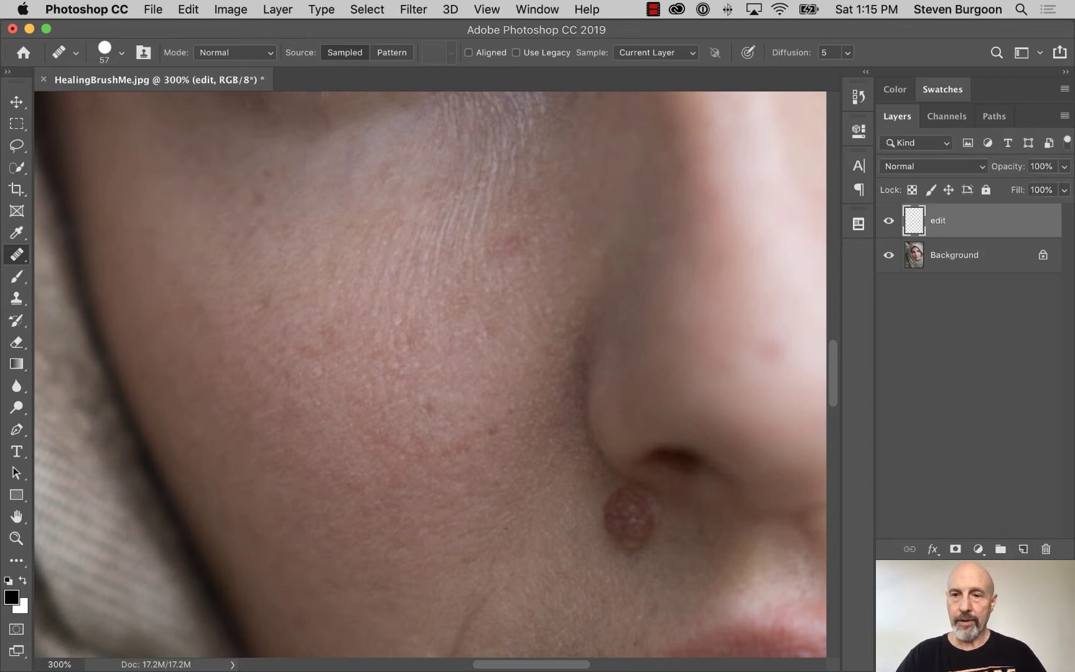
Step: Set the Healing Brush Sample option to All Layers and pan down to the mole and lips
left_click(651, 53)
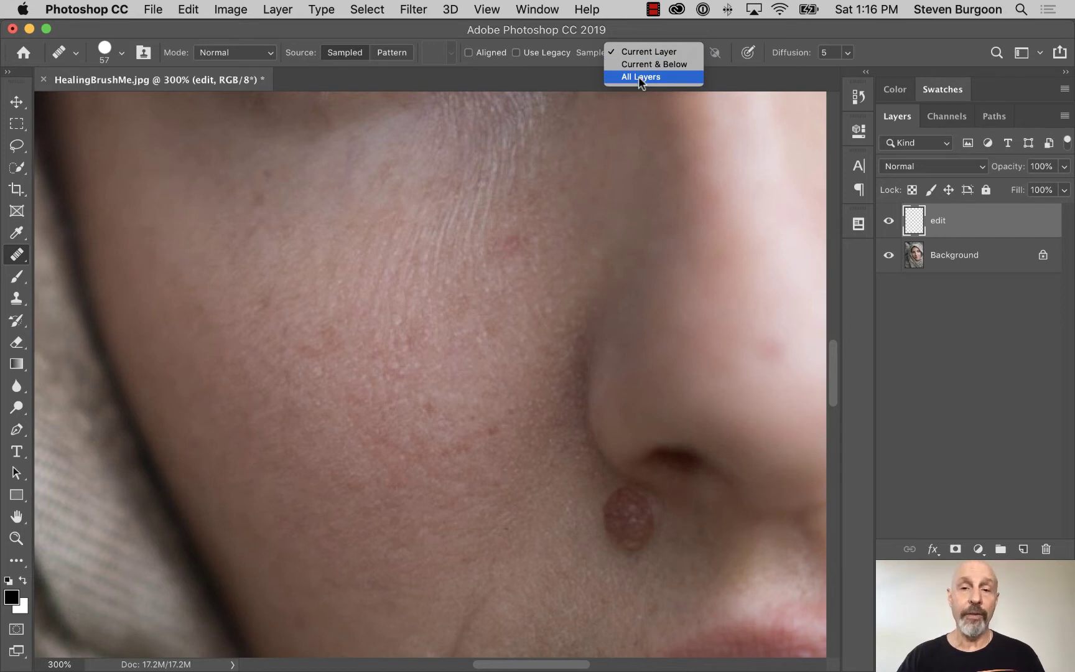
left_click(639, 75)
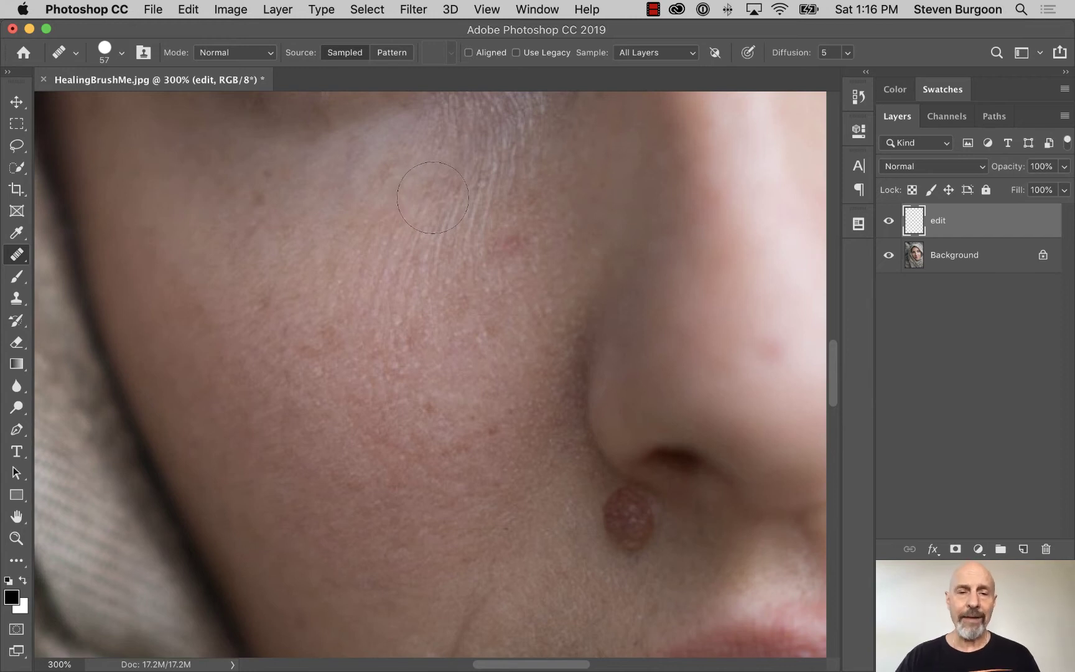
key("space")
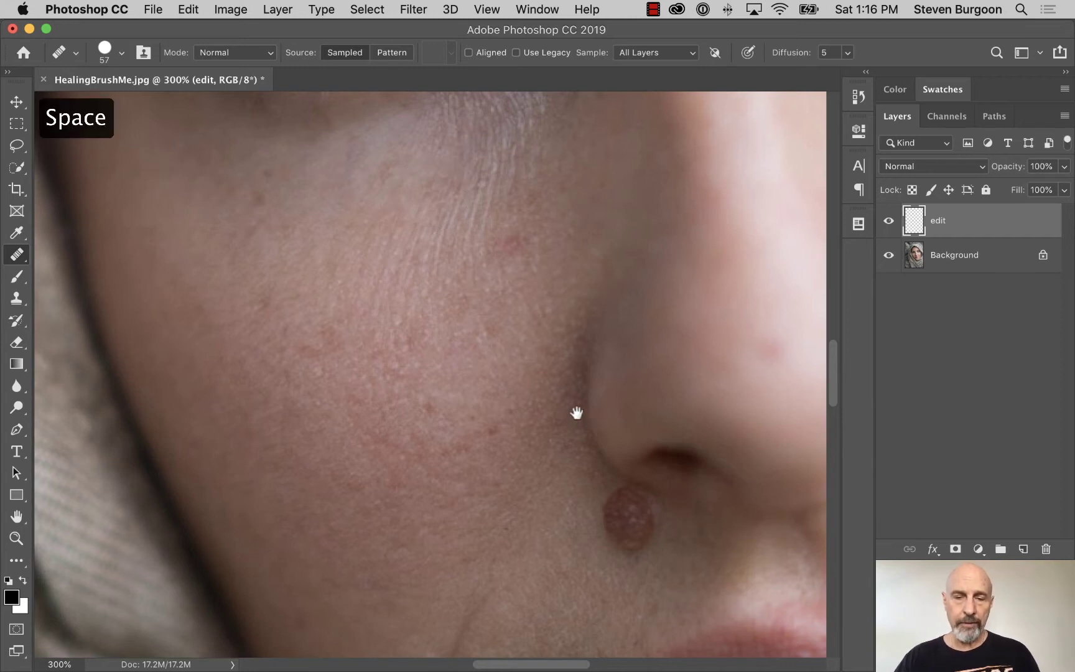
left_click_drag(577, 412, 402, 172)
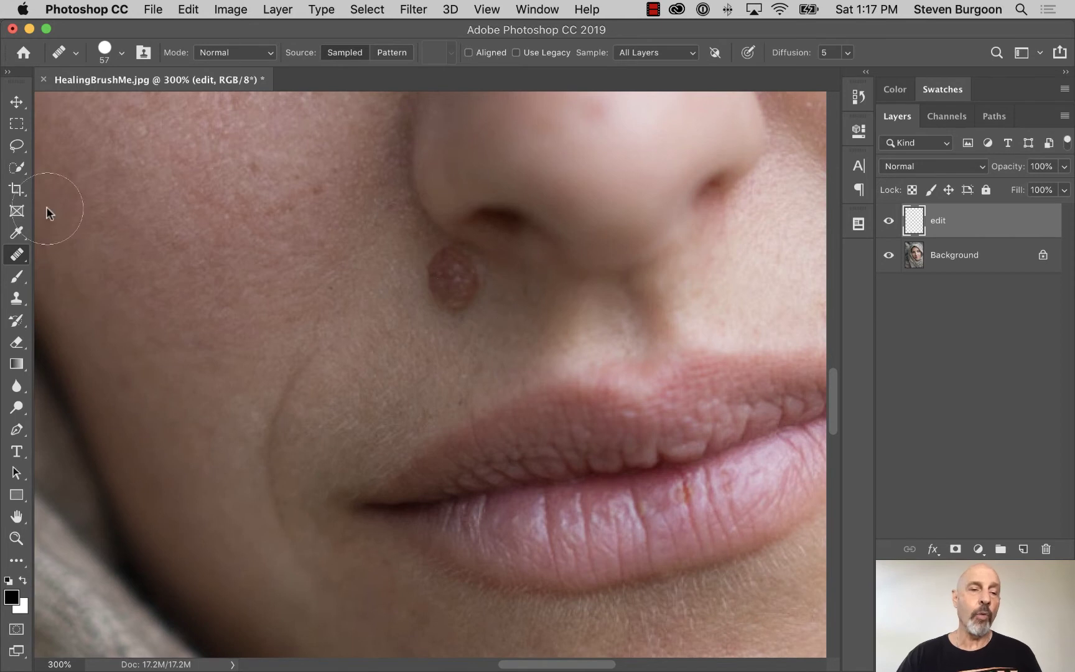
Step: Try the Spot Healing Brush on the mole, then undo the stroke
left_click(17, 254)
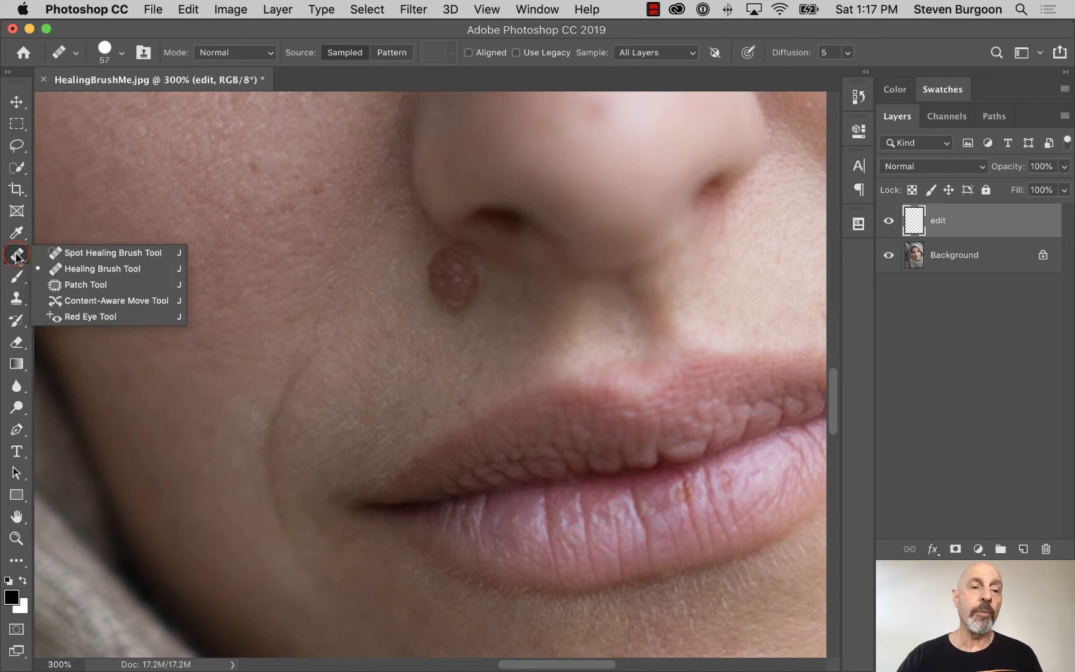
left_click(109, 251)
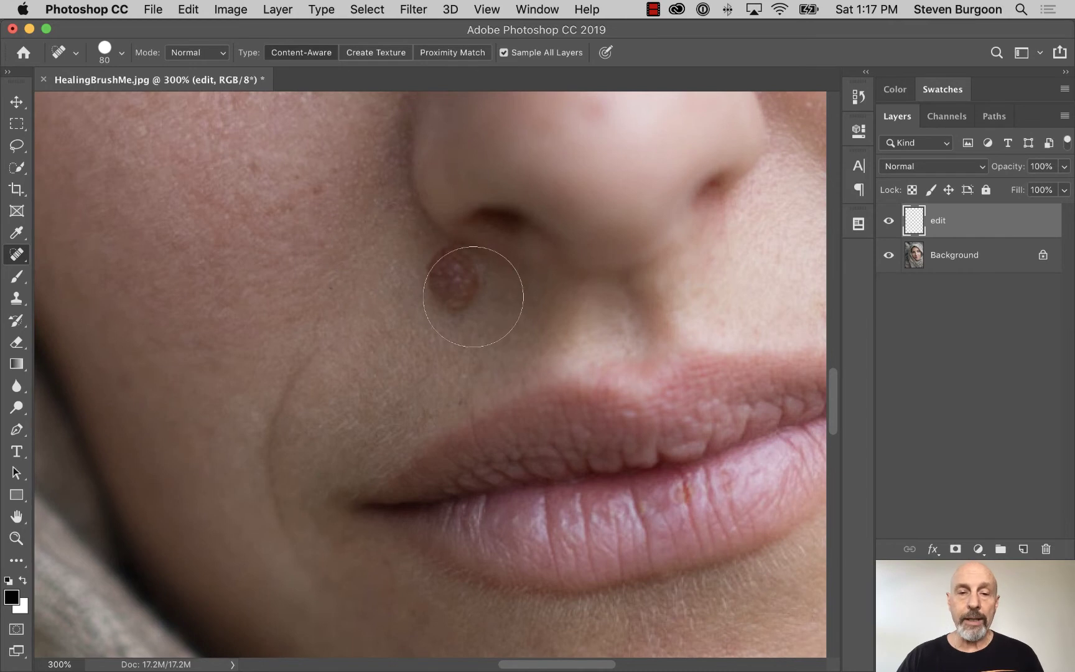
mouse_move(493, 319)
left_mouse_down()
mouse_move(476, 268)
mouse_move(413, 211)
mouse_move(478, 301)
left_mouse_up()
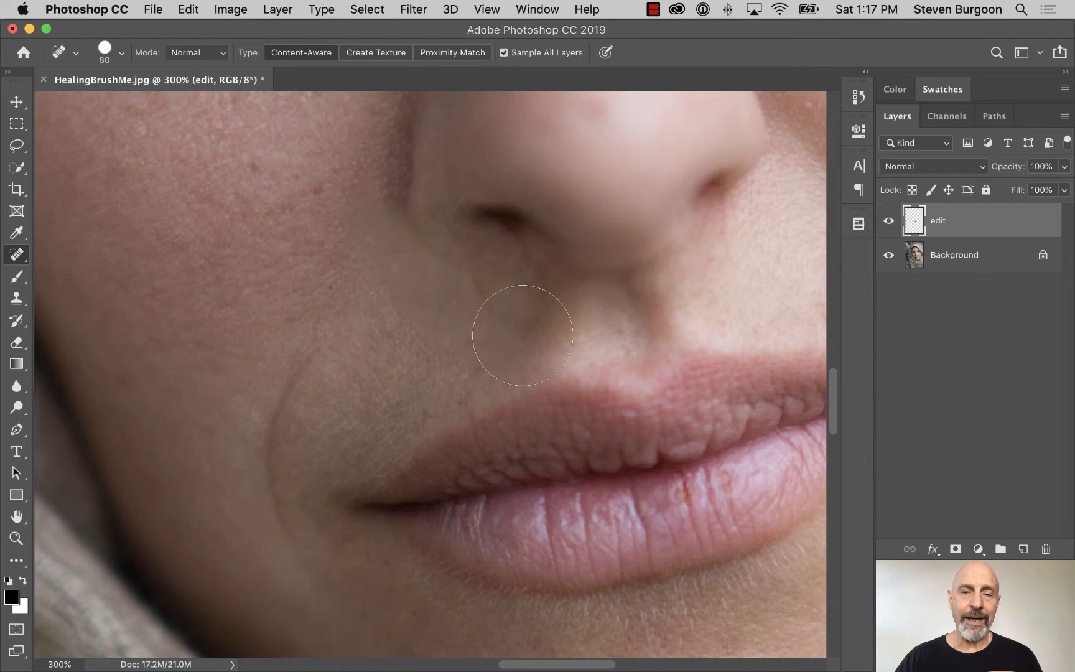
key("cmd+z")
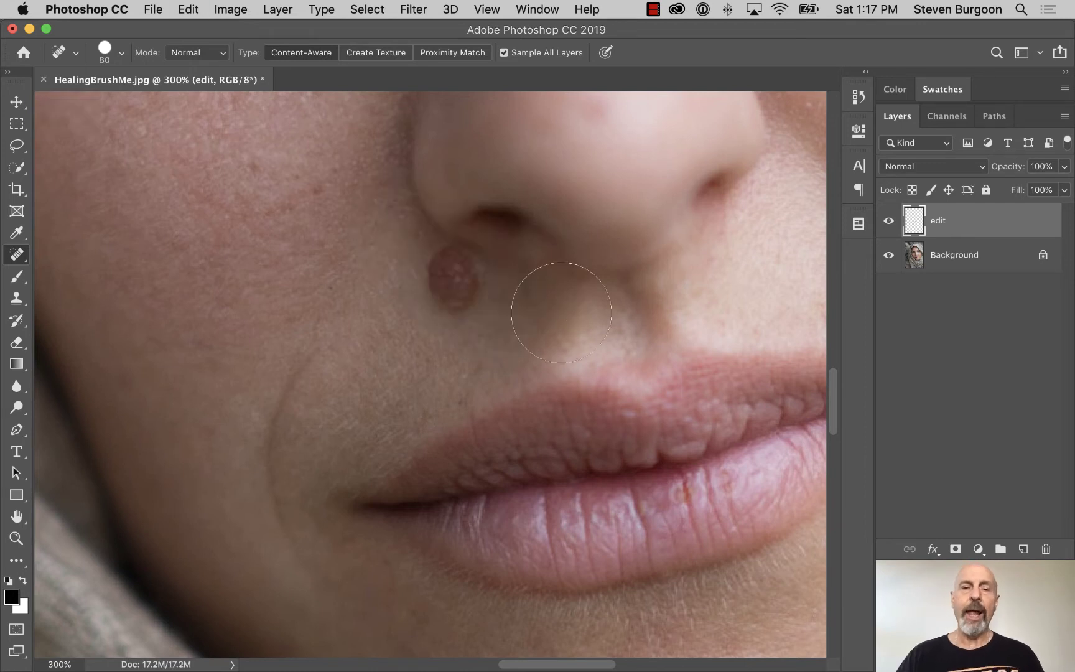
Step: Reselect the Healing Brush and click the mole without a source, raising the source-point alert
left_click(12, 255)
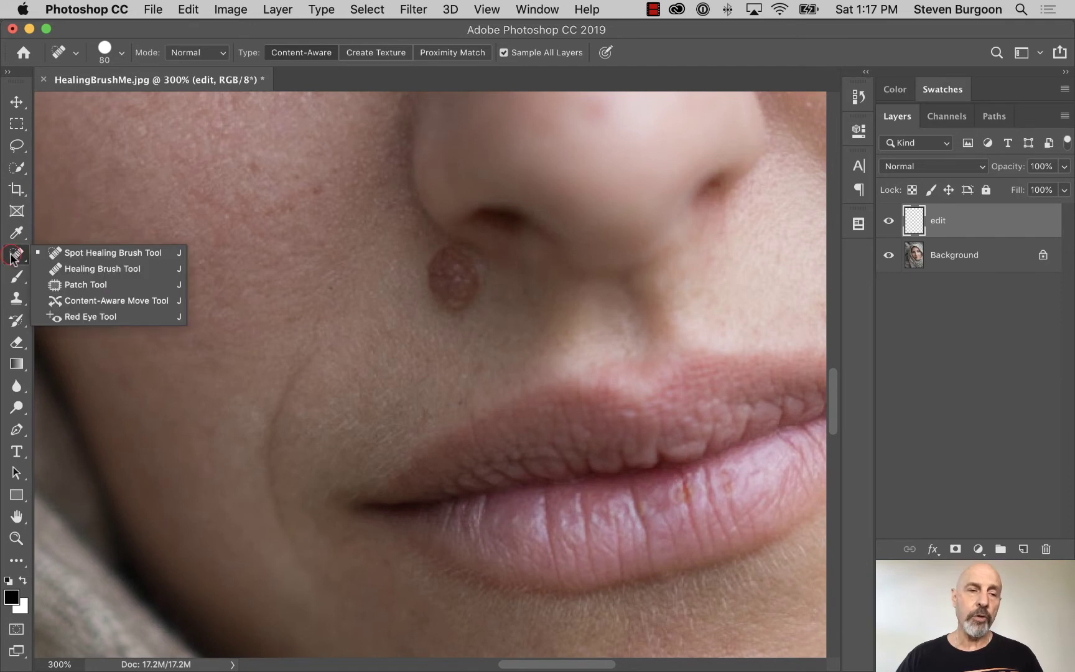
left_click(77, 268)
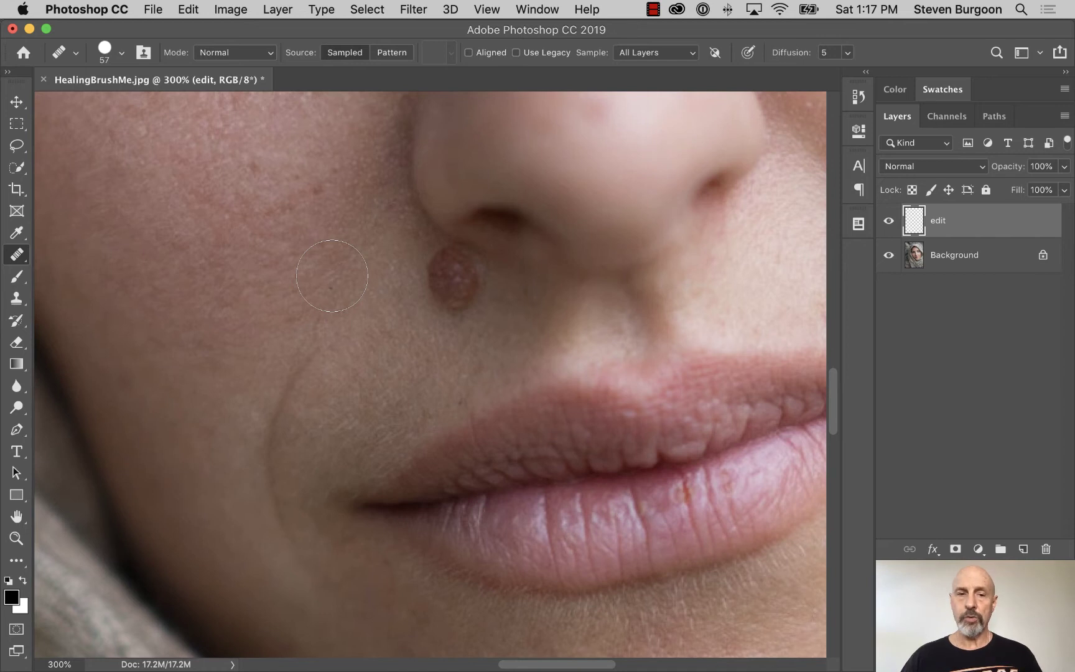
left_click(456, 274)
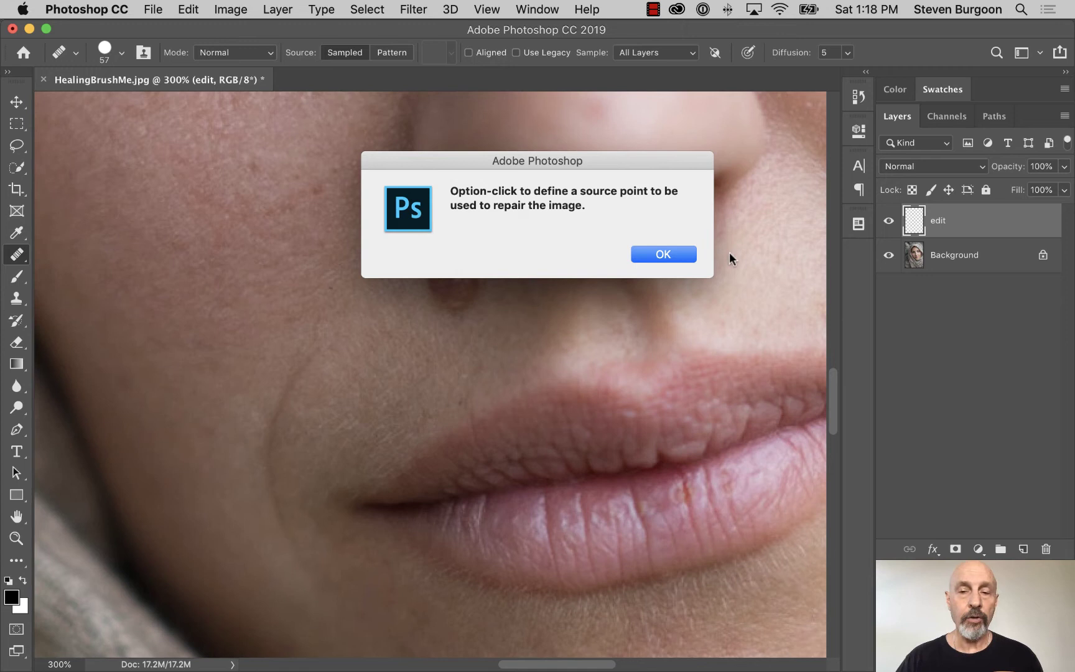
Step: Dismiss the alert and Alt-sample clean cheek skin as the healing source
left_click(672, 255)
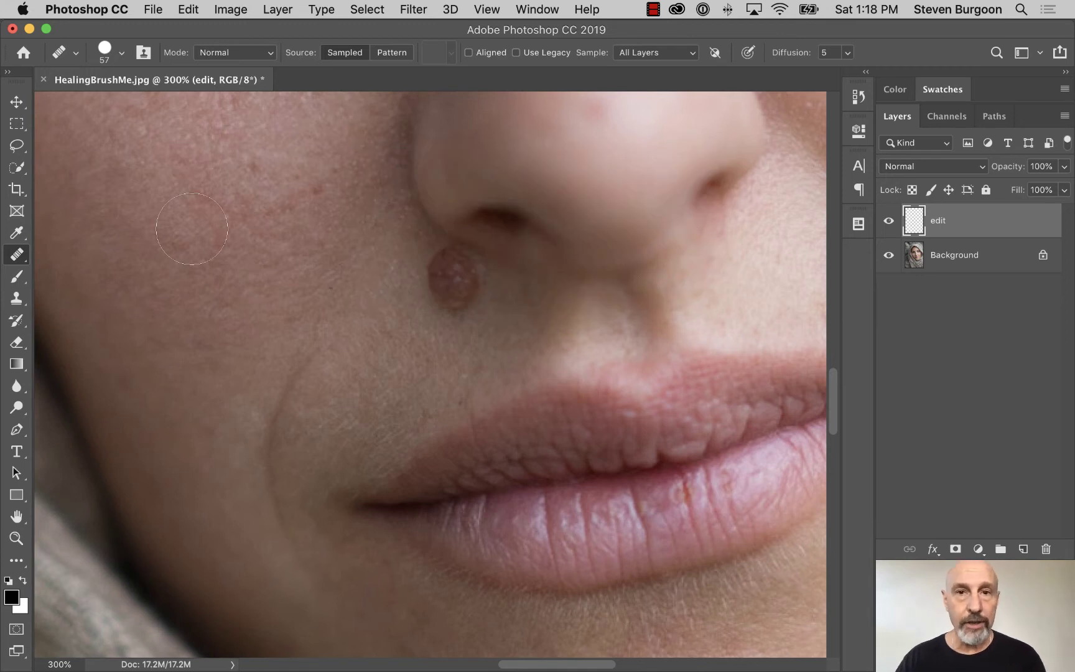
key("alt")
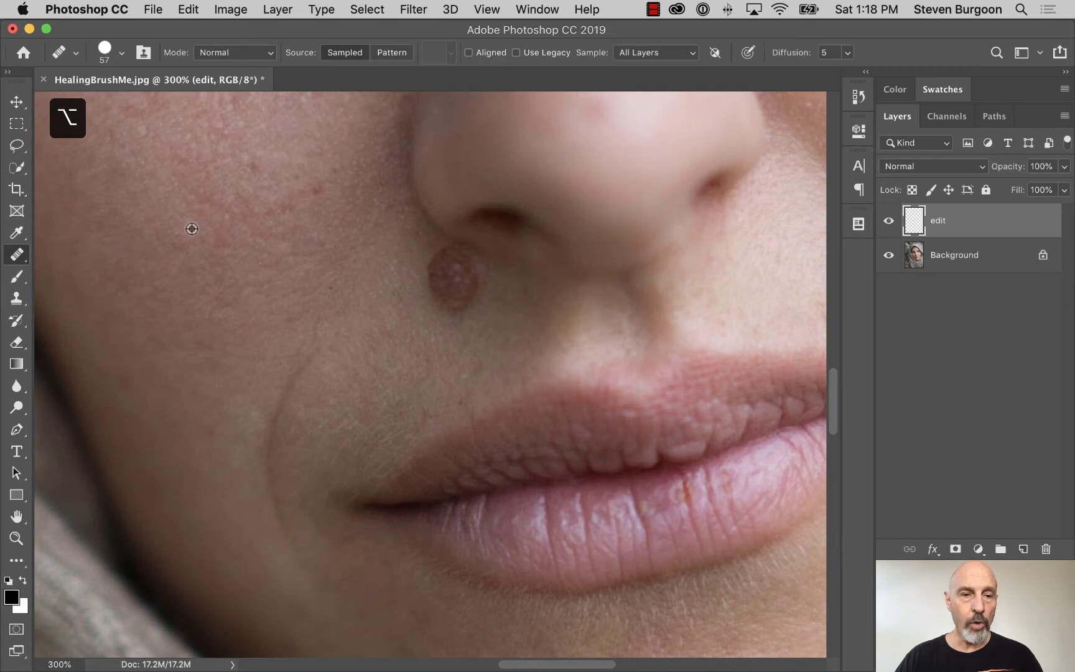
left_click(234, 213, "alt")
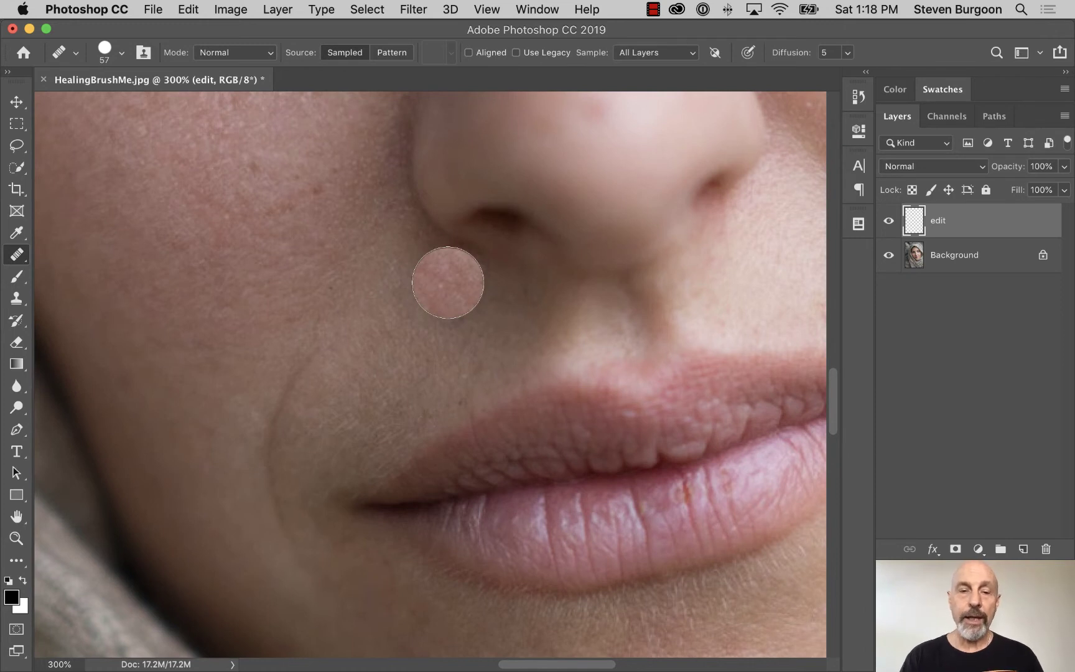
scroll(447, 282, "up", 10)
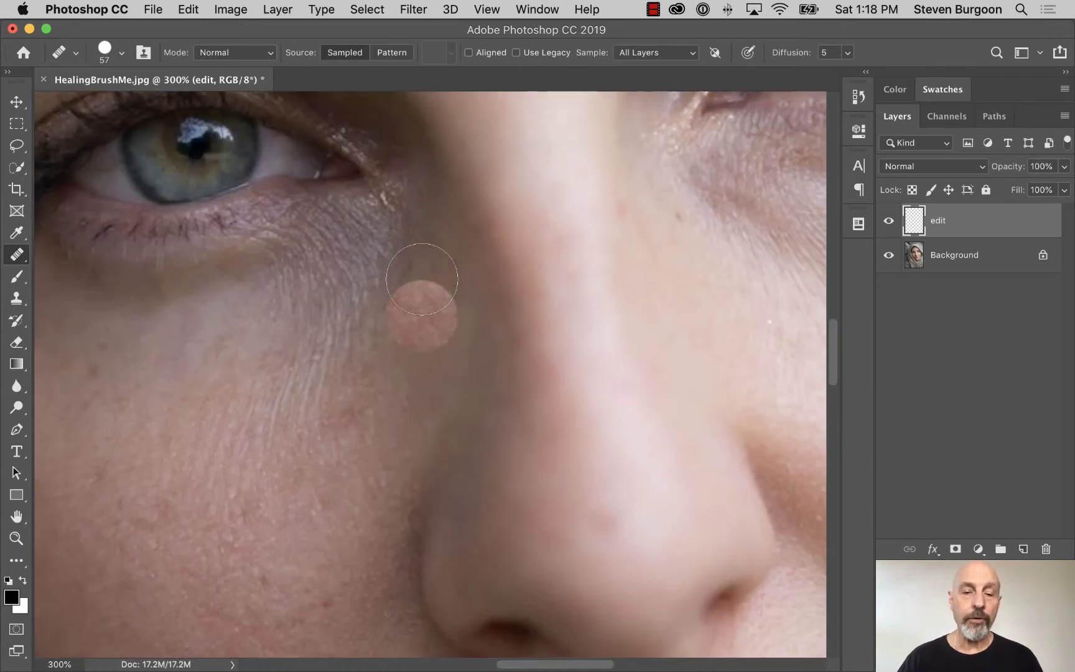
scroll(421, 279, "down", 10)
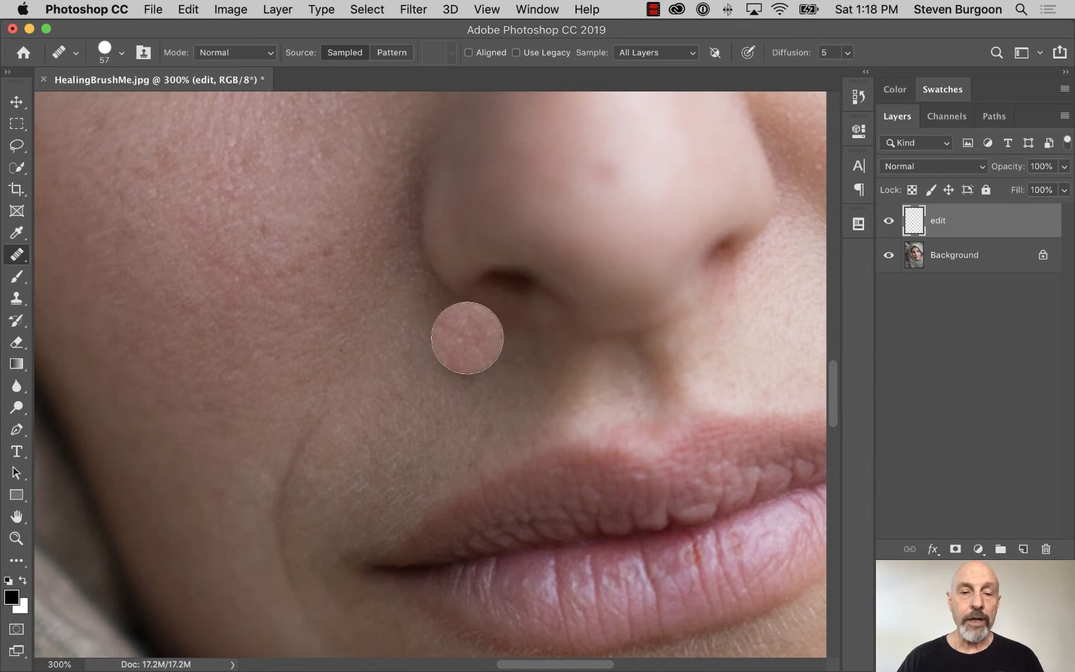
Step: Paint healing strokes over the mole and skin beside the nostril, plus a light cheek spot
left_click(444, 339)
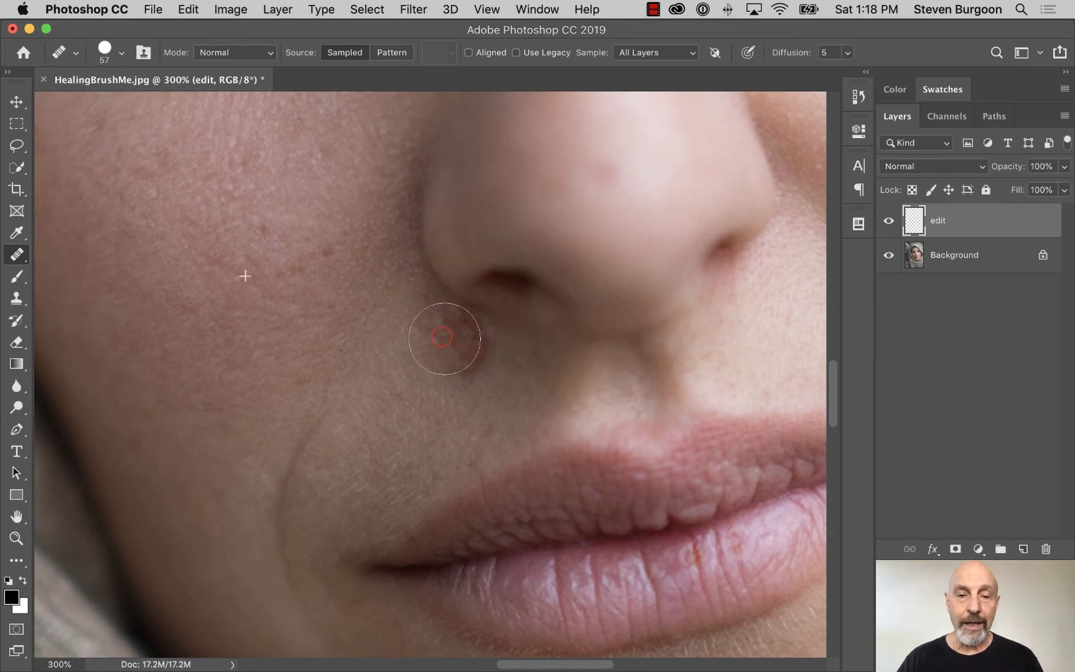
left_click_drag(444, 339, 467, 351)
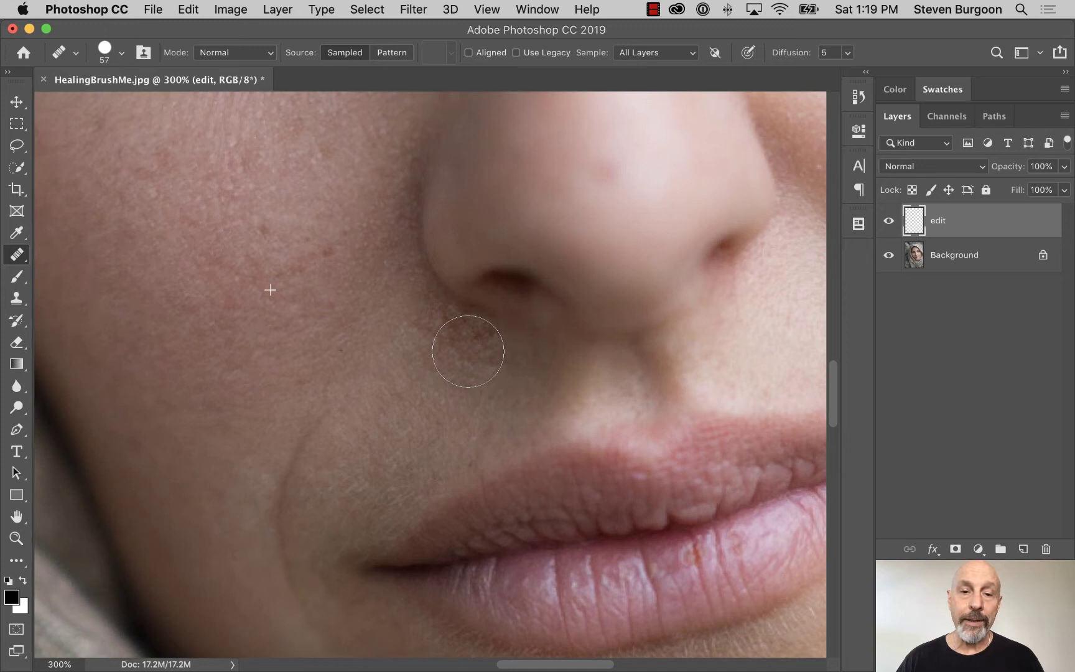
mouse_move(467, 351)
left_mouse_down()
mouse_move(427, 331)
mouse_move(459, 343)
left_mouse_up()
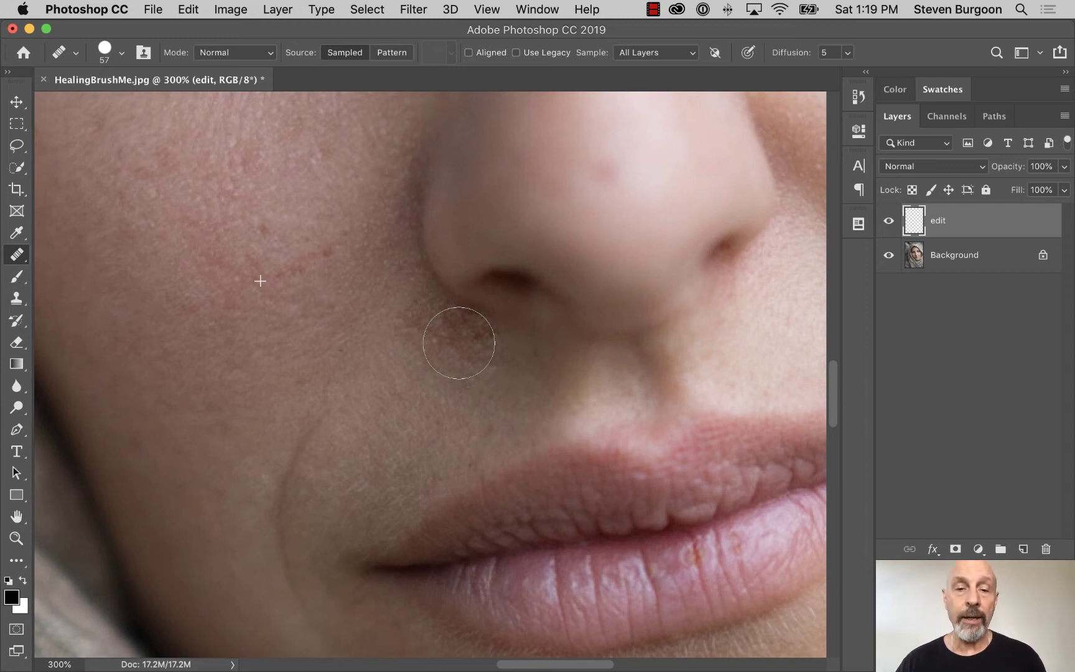
left_click_drag(458, 342, 468, 347)
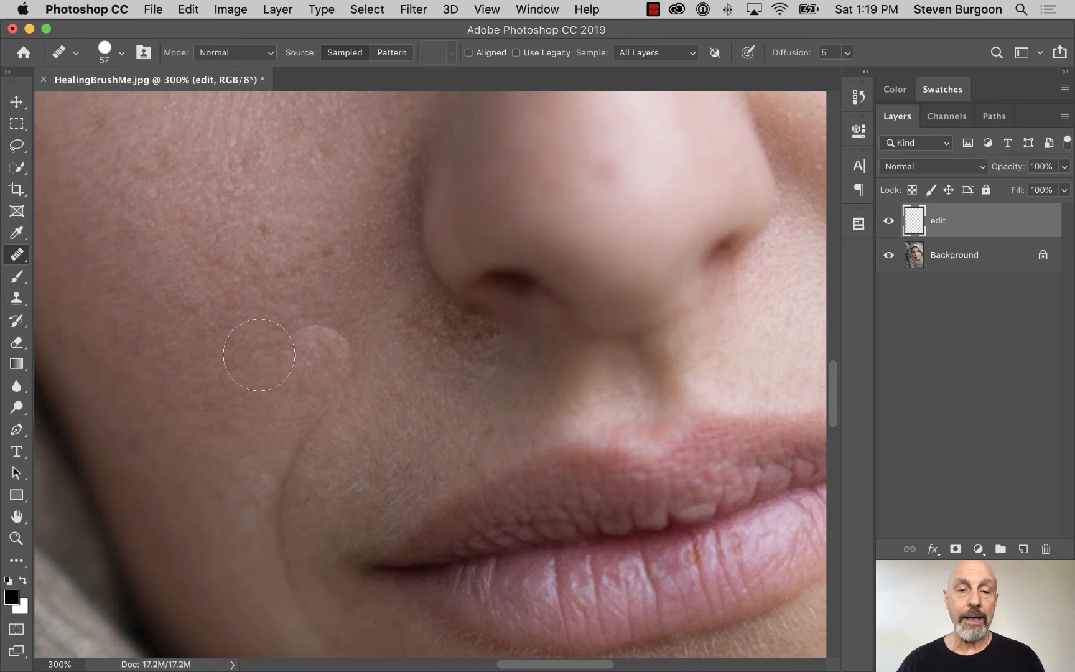
left_click(325, 317)
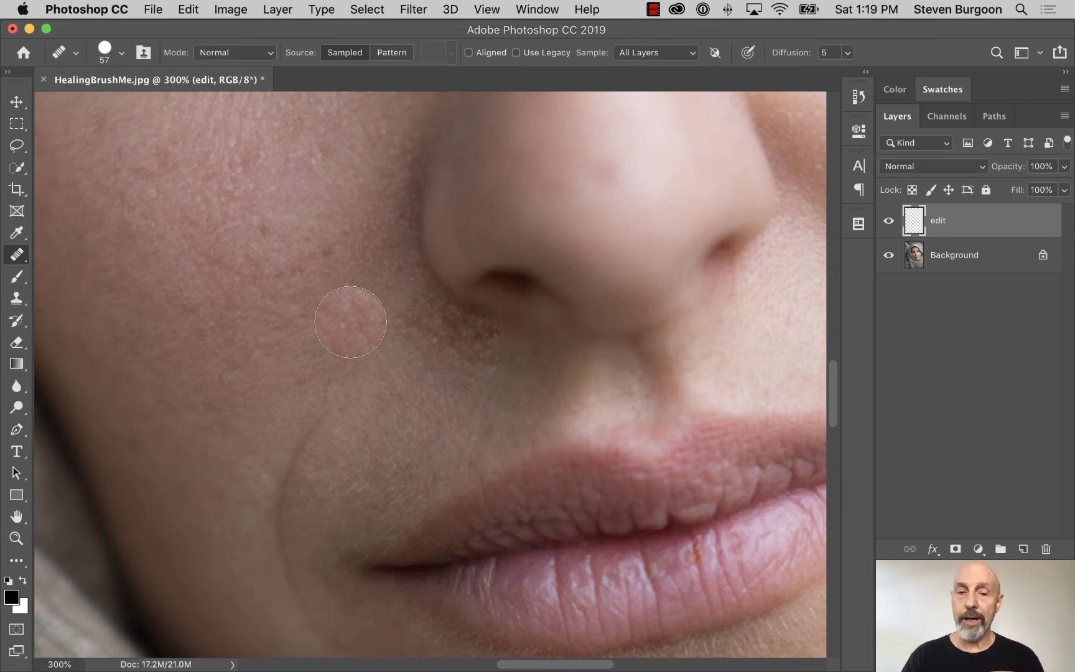
Step: Sample the cheek again and heal skin from beside the nostril toward the cheek
key("super+minus")
key("super+minus")
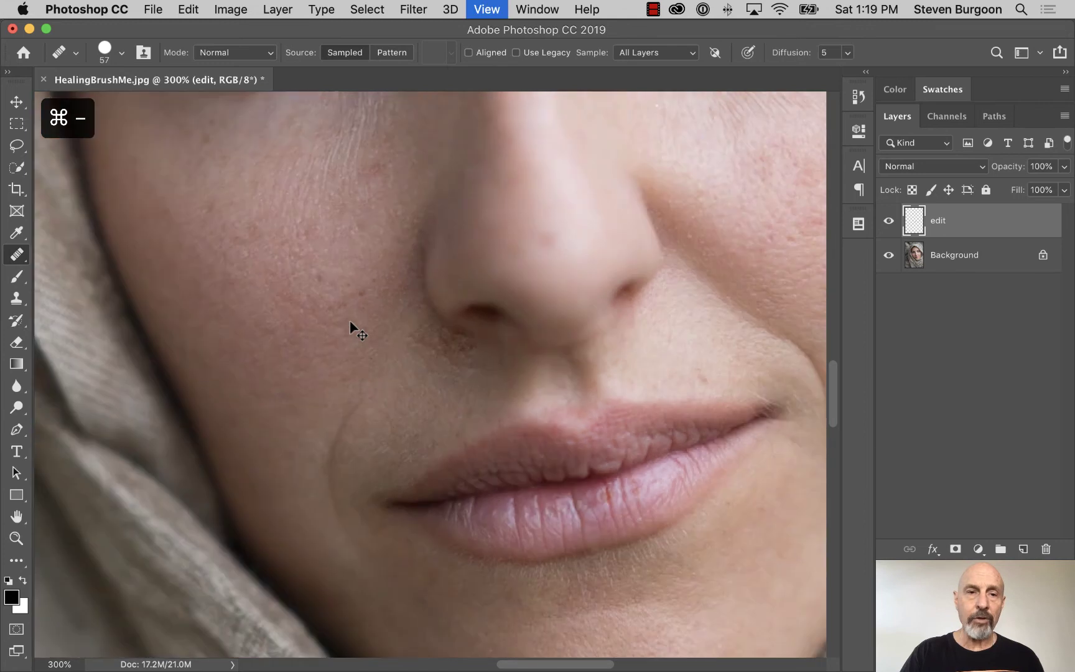
key("super+minus")
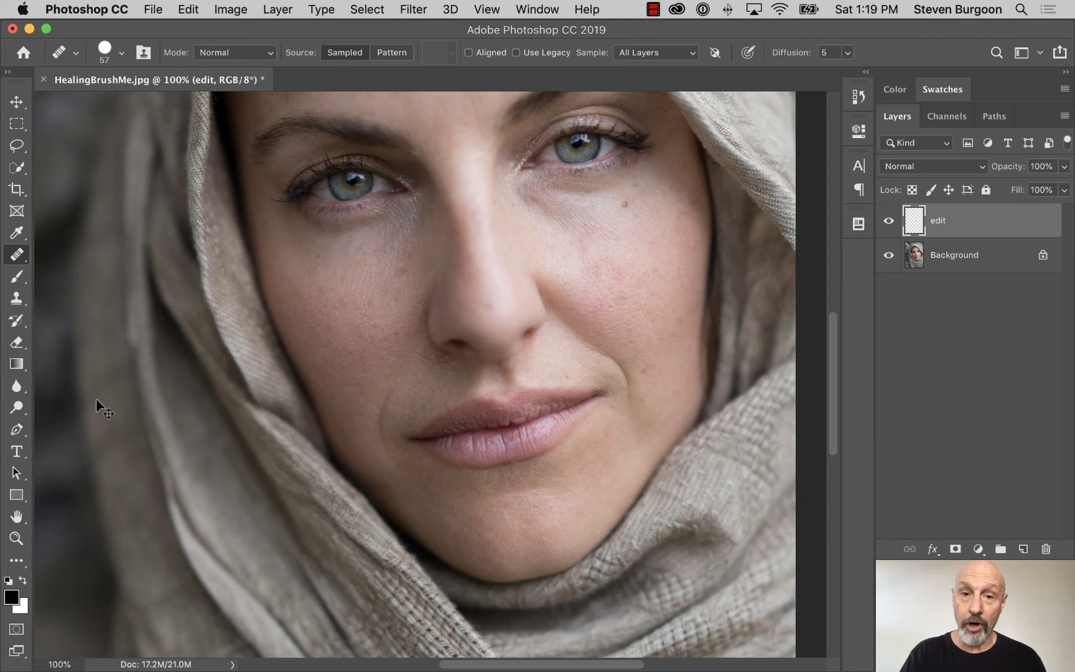
key("super+equal")
key("super+equal")
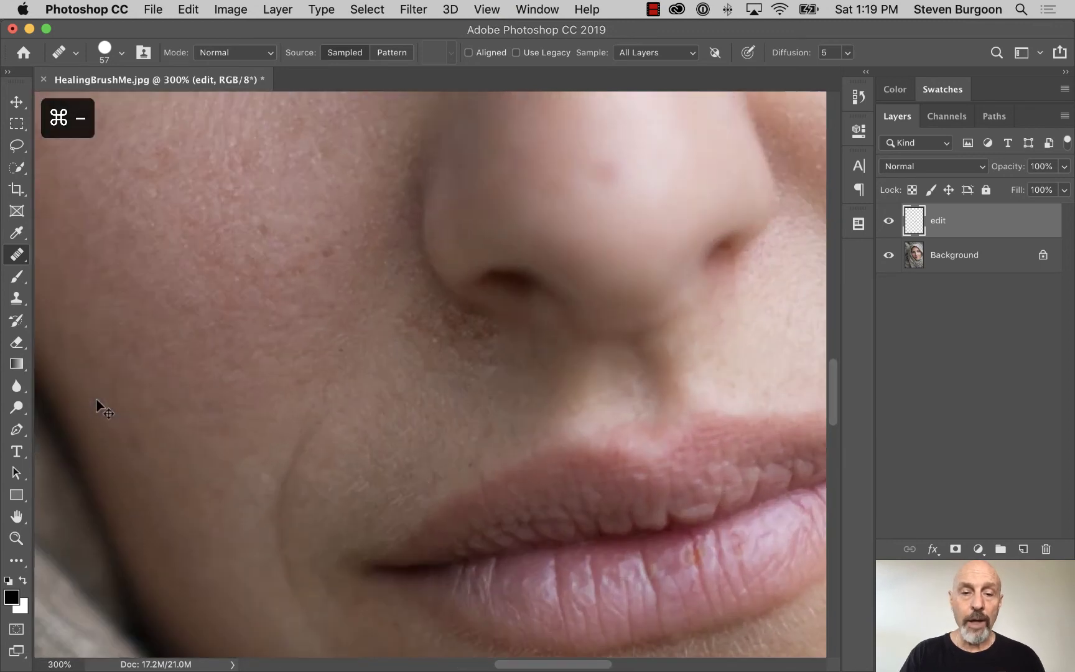
left_click(96, 399, "alt")
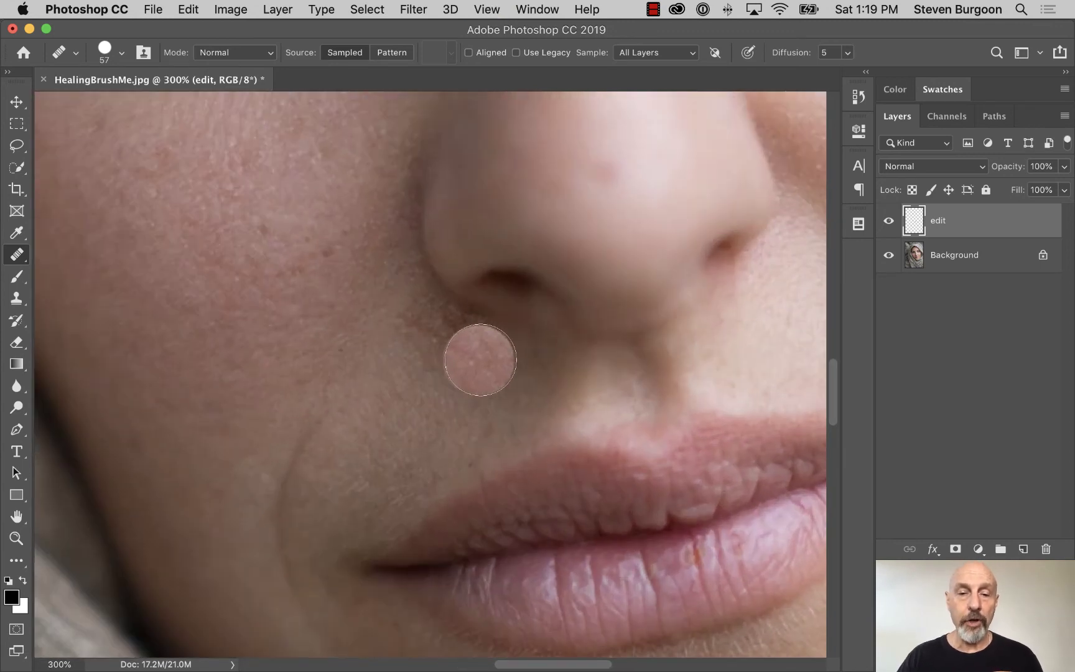
mouse_move(485, 357)
left_mouse_down()
mouse_move(410, 314)
mouse_move(478, 352)
mouse_move(473, 376)
left_mouse_up()
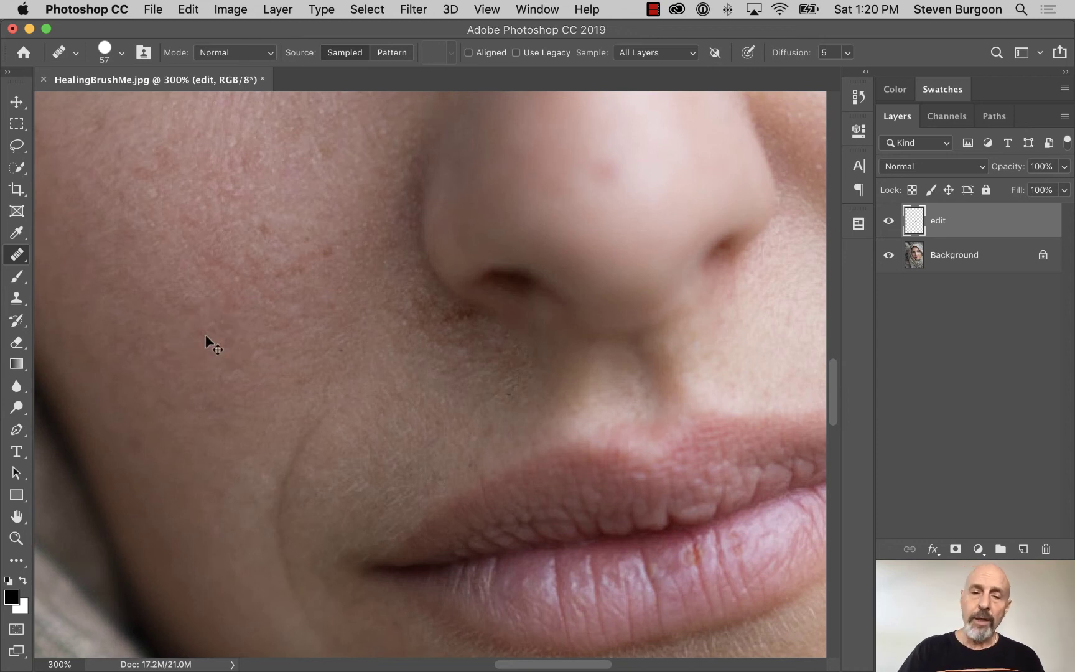
key("super+minus")
key("super+minus")
key("super+minus")
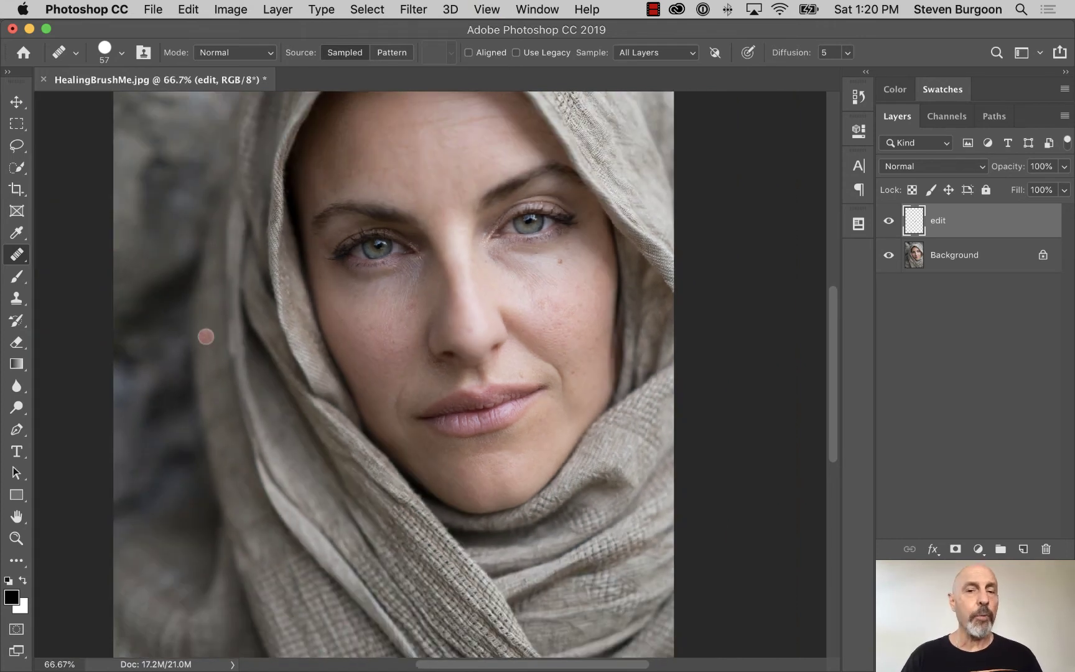
Step: Zoom in, pan to the cheek, set a new source point and heal a cheek patch
key("super+plus")
key("super+plus")
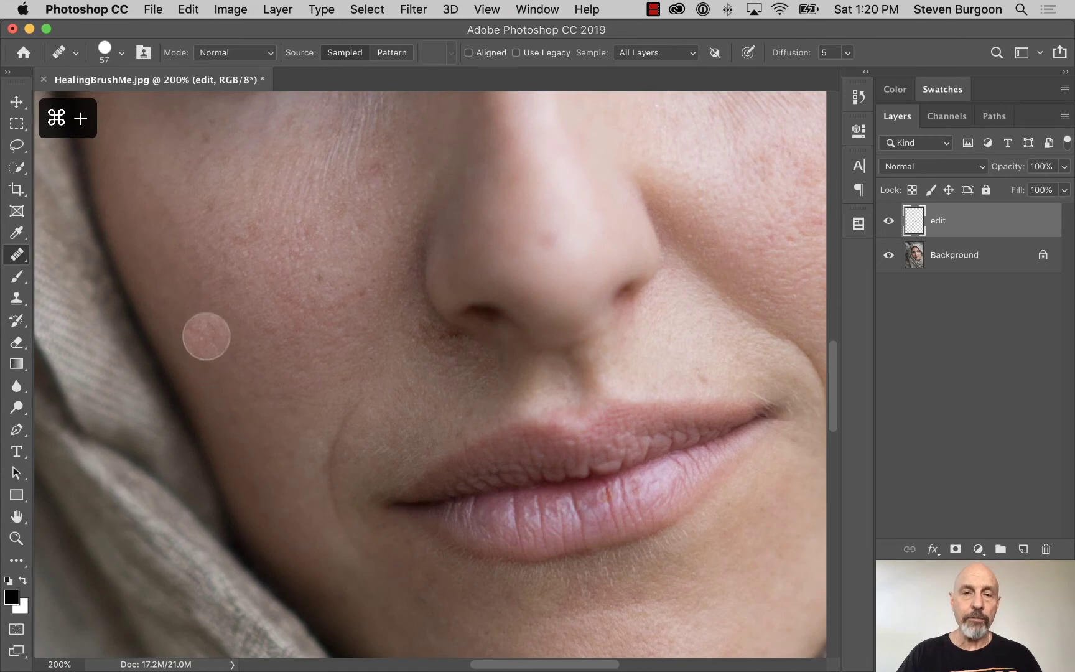
key("space")
left_click_drag(648, 231, 597, 293)
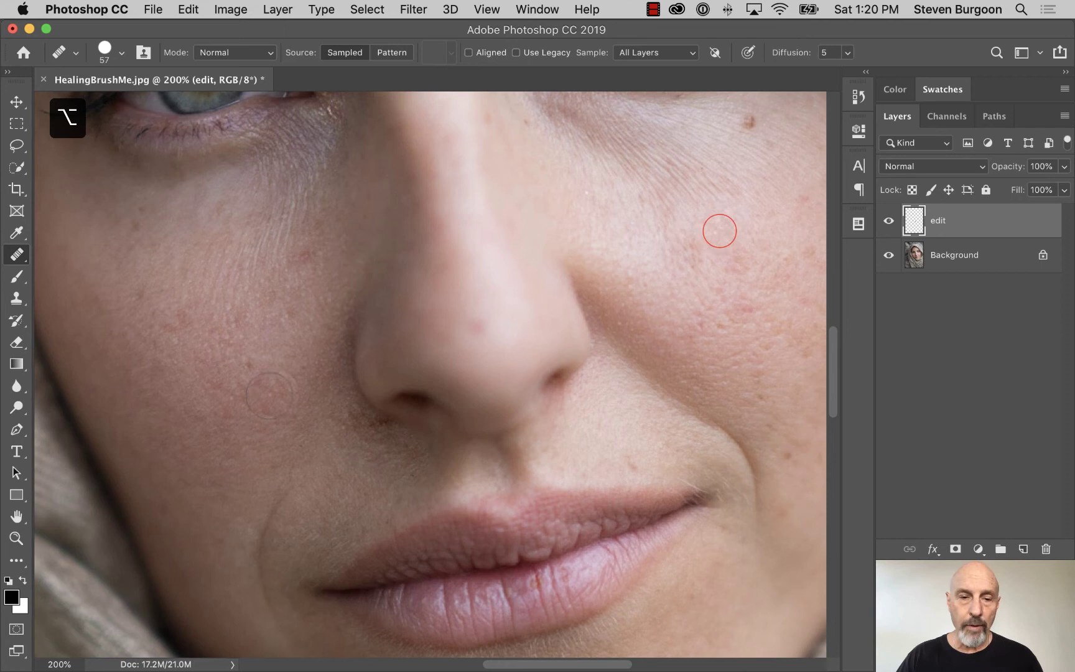
left_click(346, 413)
mouse_move(346, 412)
left_mouse_down()
mouse_move(401, 449)
mouse_move(373, 476)
left_mouse_up()
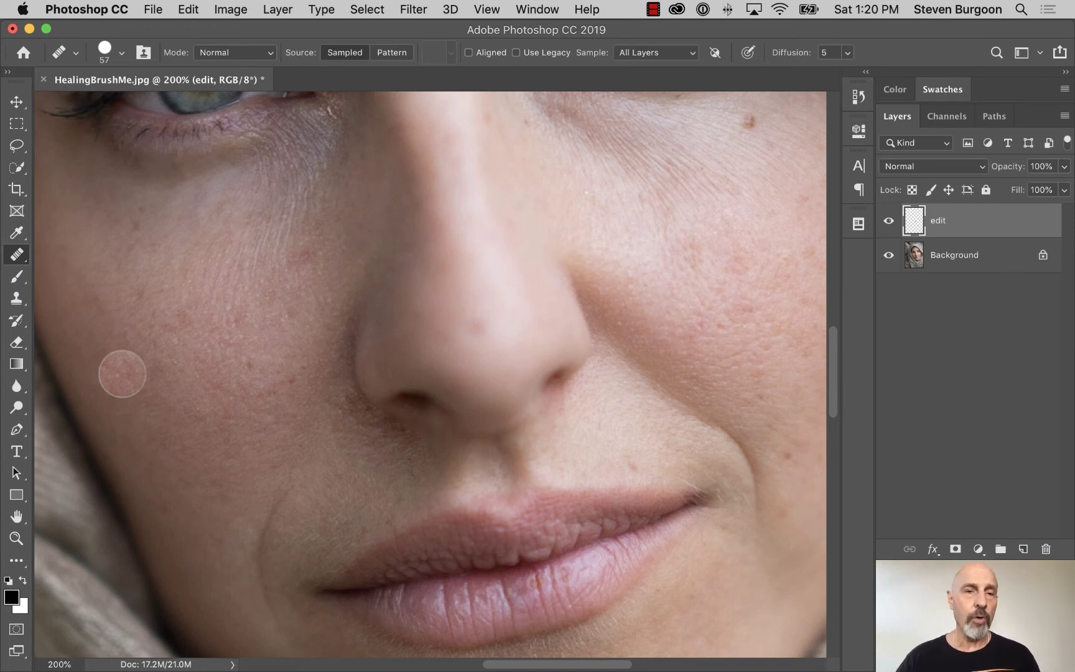
Step: Switch the healing mode to Screen, sample the right cheek and paint strokes beside the nostril
left_click(271, 53)
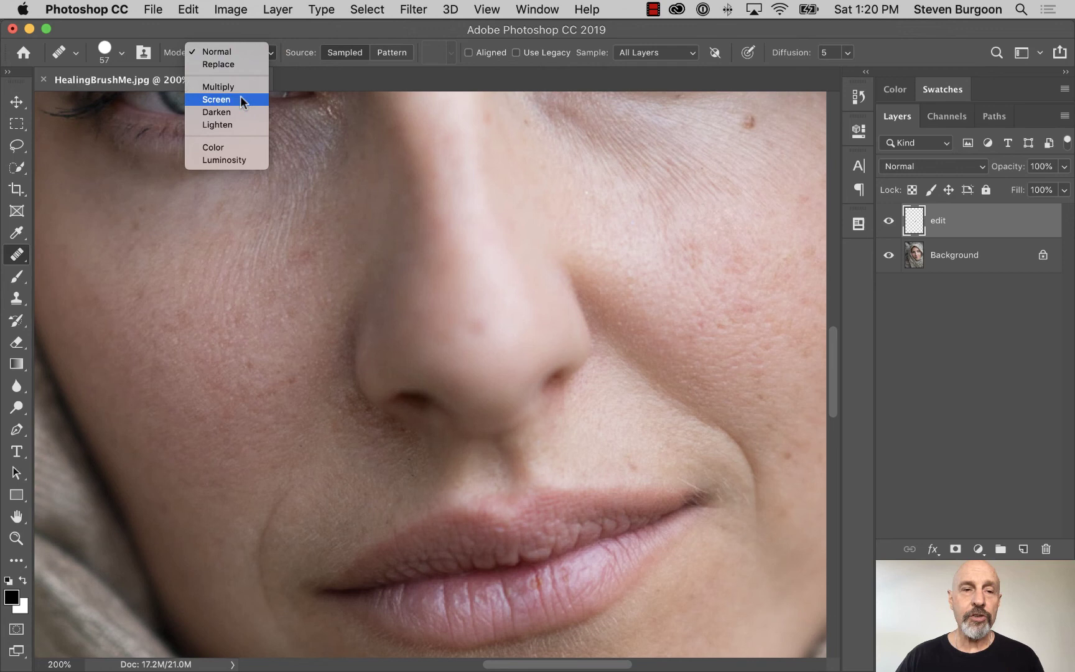
left_click(240, 97)
key("alt")
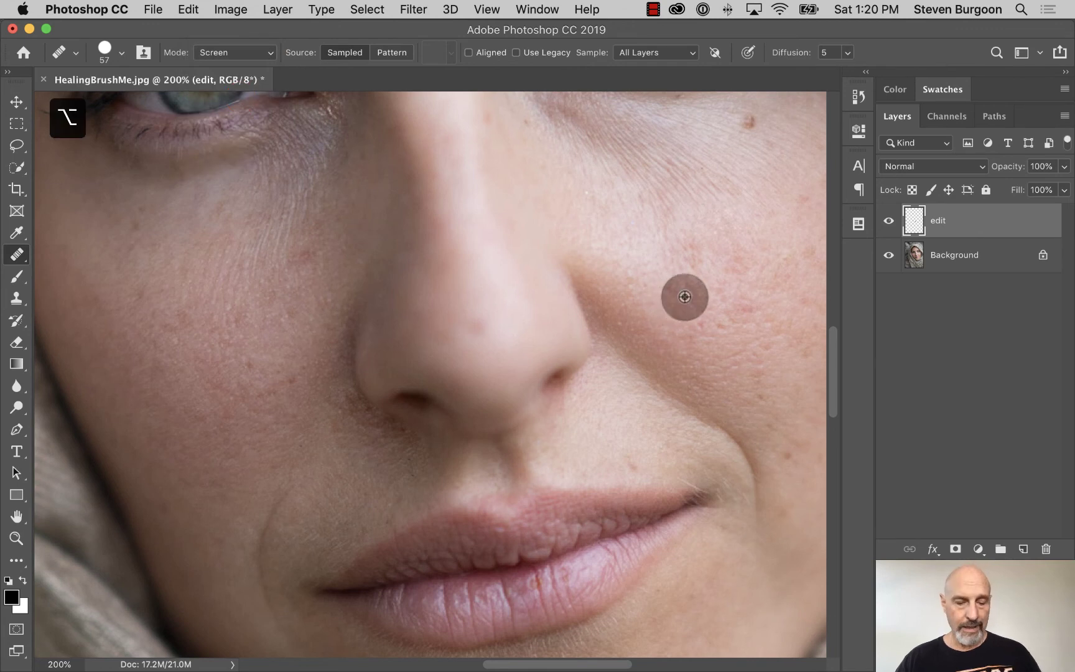
left_click(695, 285, "alt")
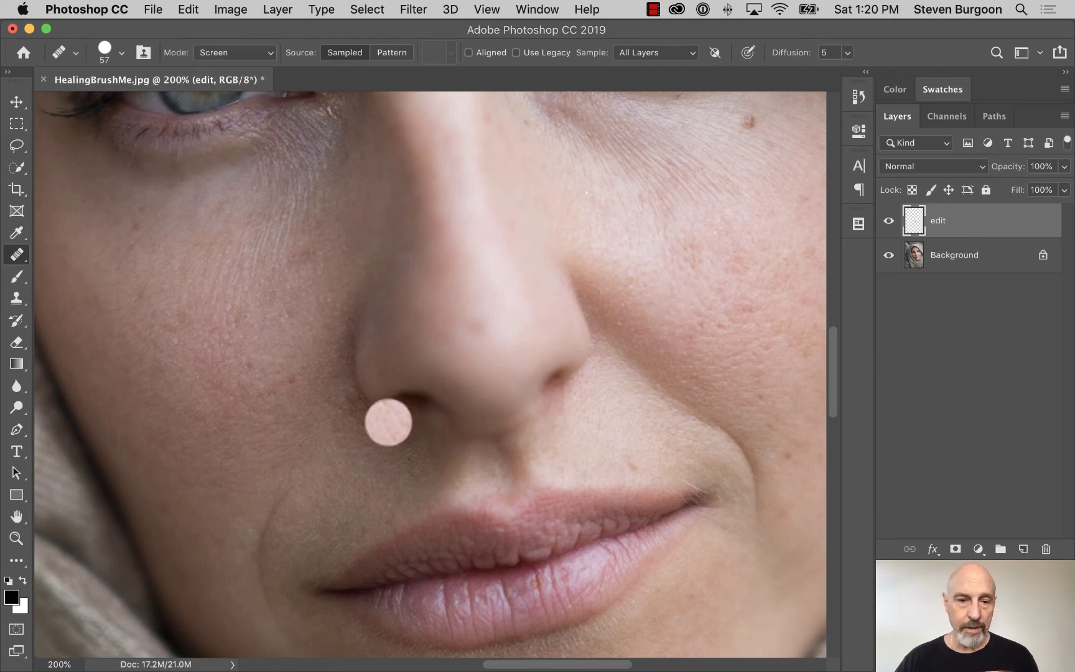
left_click_drag(343, 415, 391, 437)
mouse_move(339, 399)
left_mouse_down()
mouse_move(371, 440)
mouse_move(398, 444)
left_mouse_up()
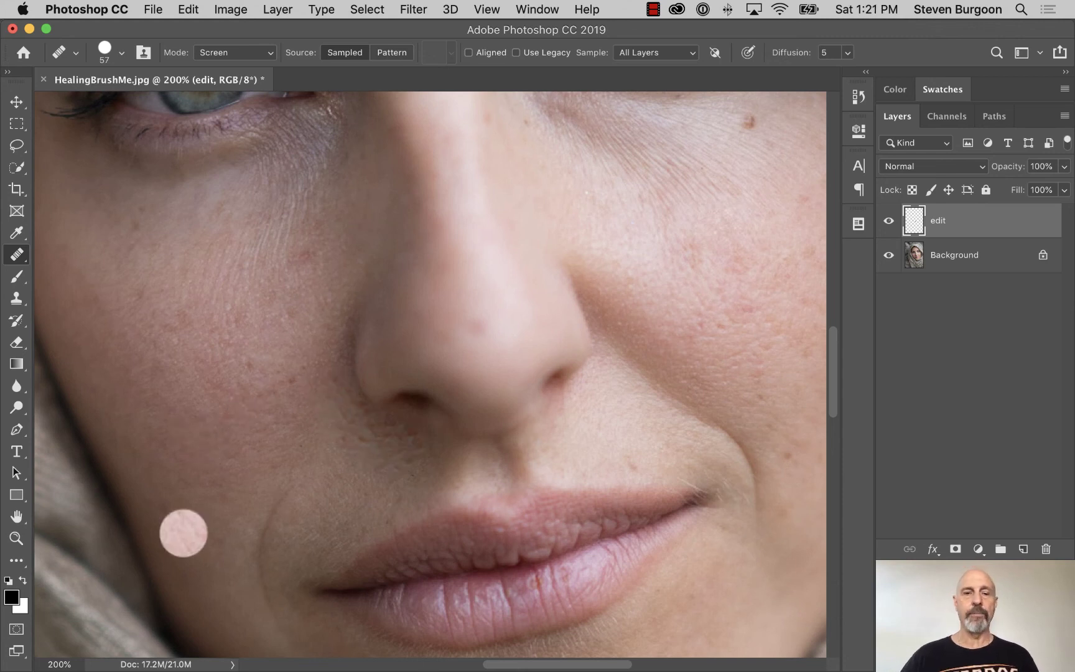
Step: Switch the mode to Replace, sample the cheek, paint a trial stroke, then undo it
left_click(263, 53)
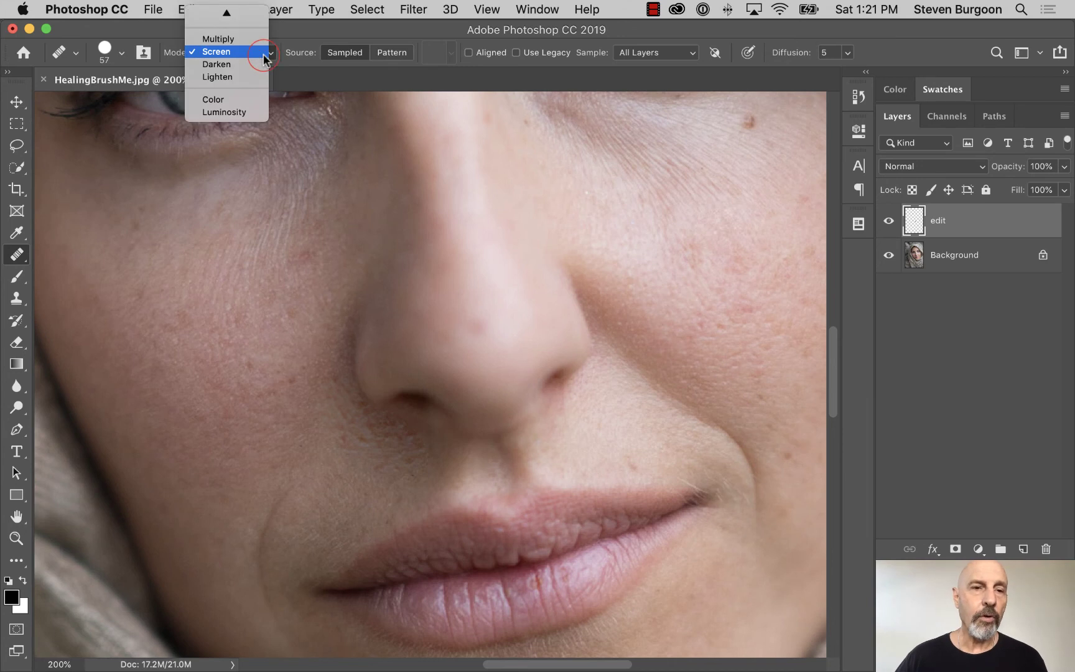
left_click(233, 27)
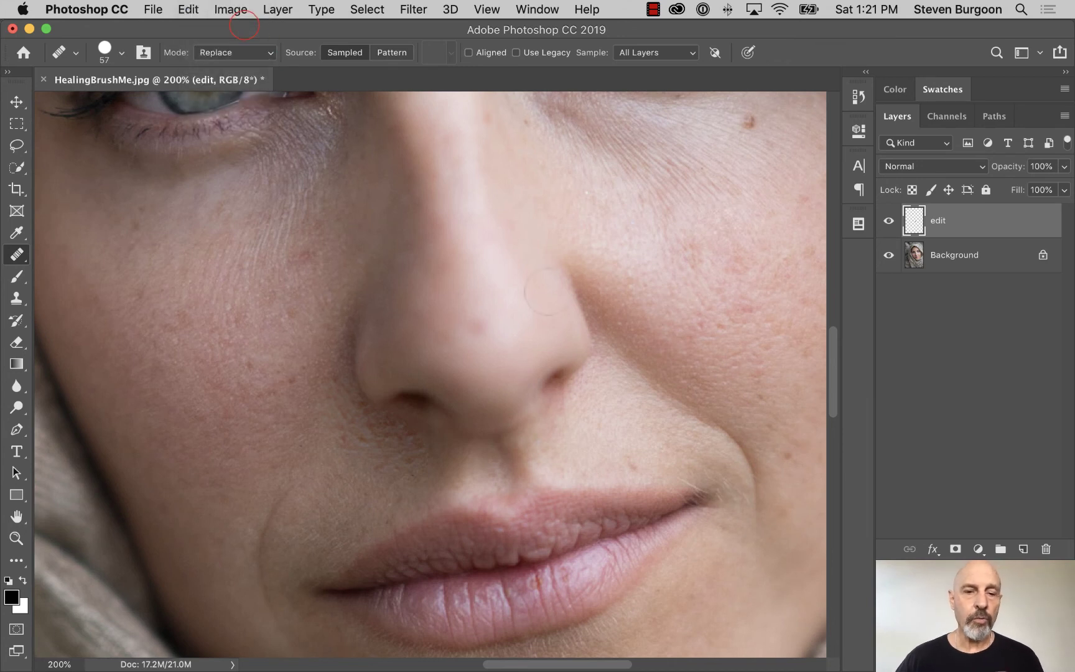
left_click(691, 341, "alt")
mouse_move(377, 436)
left_mouse_down()
mouse_move(354, 418)
mouse_move(404, 442)
left_mouse_up()
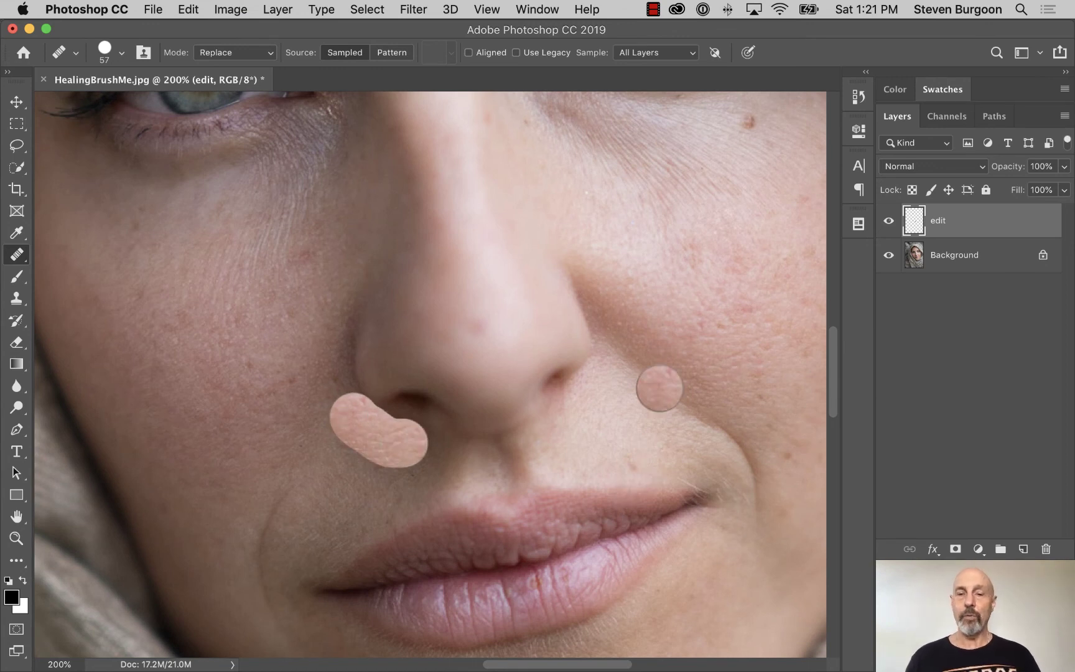
key("super+z")
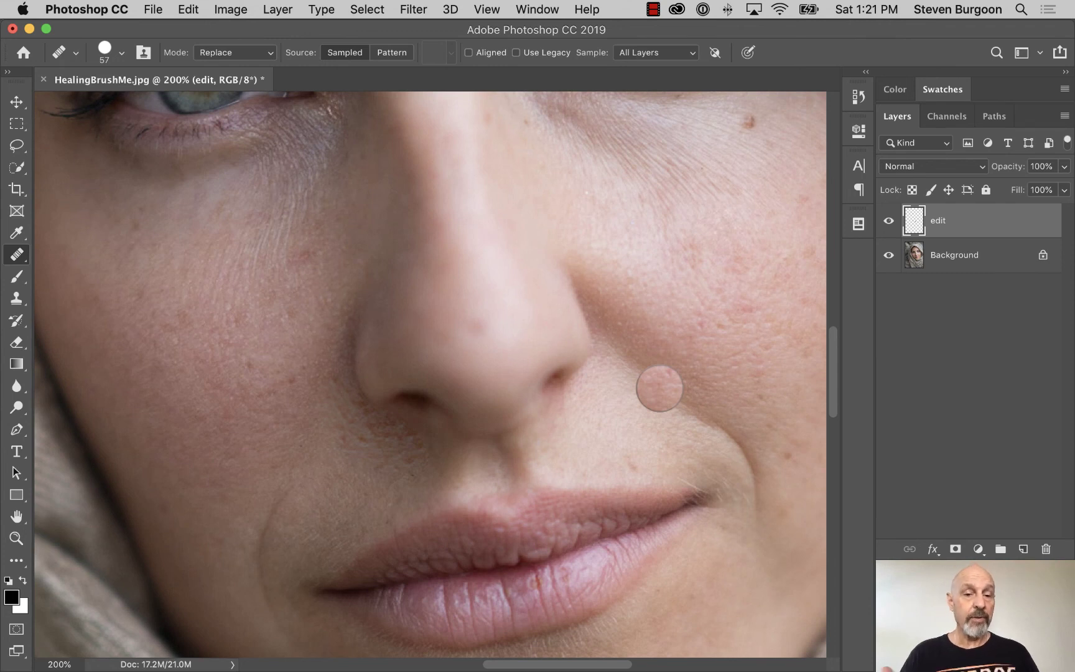
Step: Set the Healing Brush blend mode to Lighten, passing briefly through Screen
left_click(252, 53)
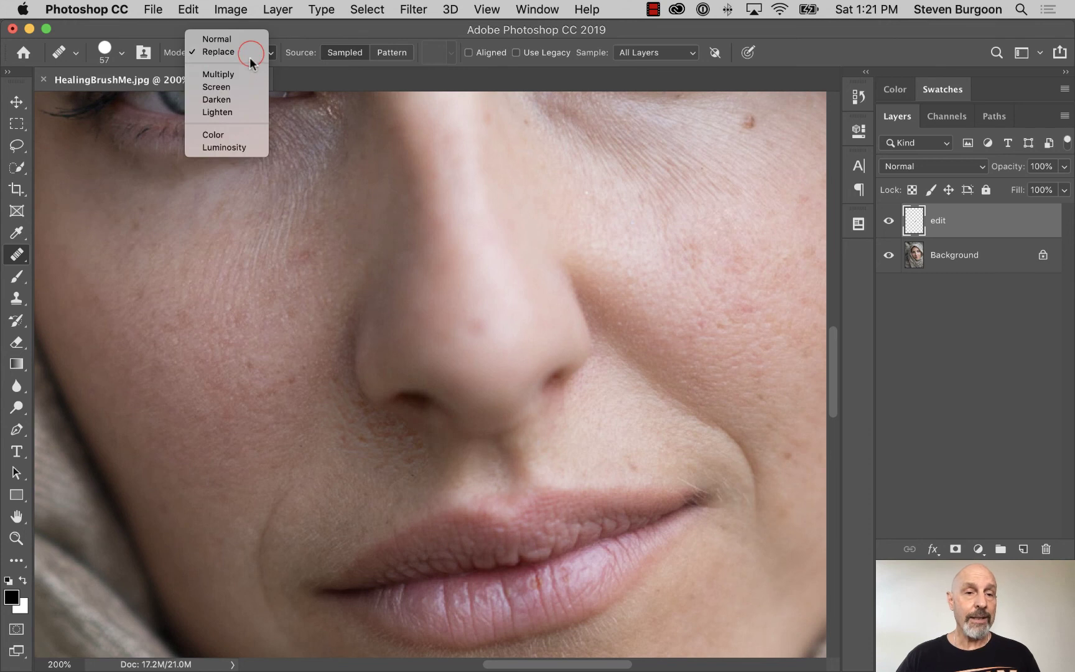
left_click(244, 87)
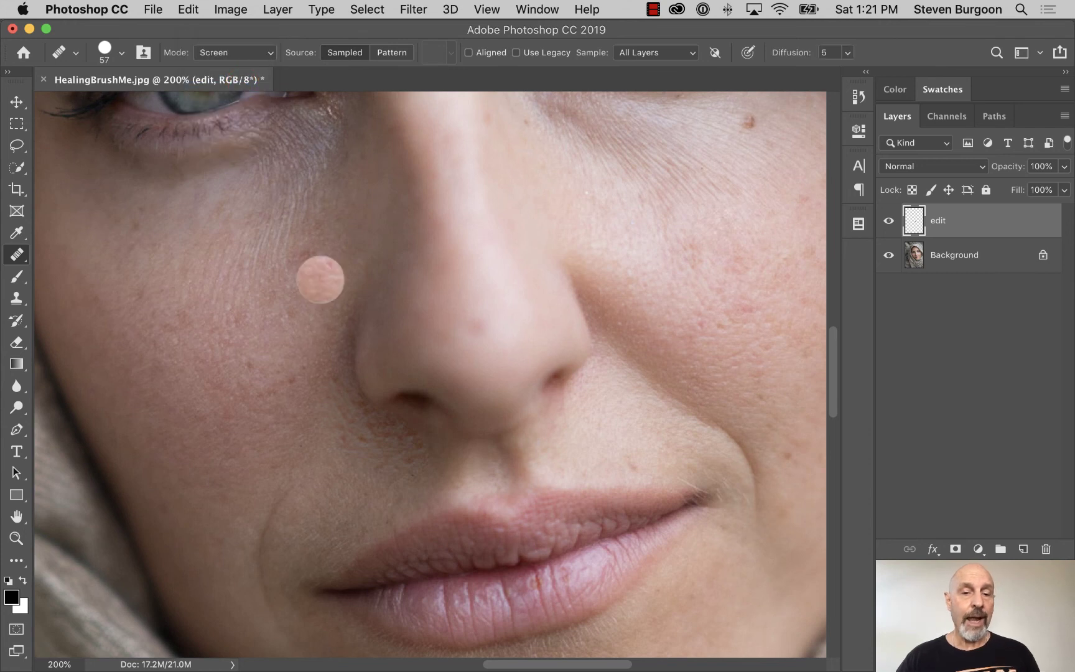
left_click(226, 55)
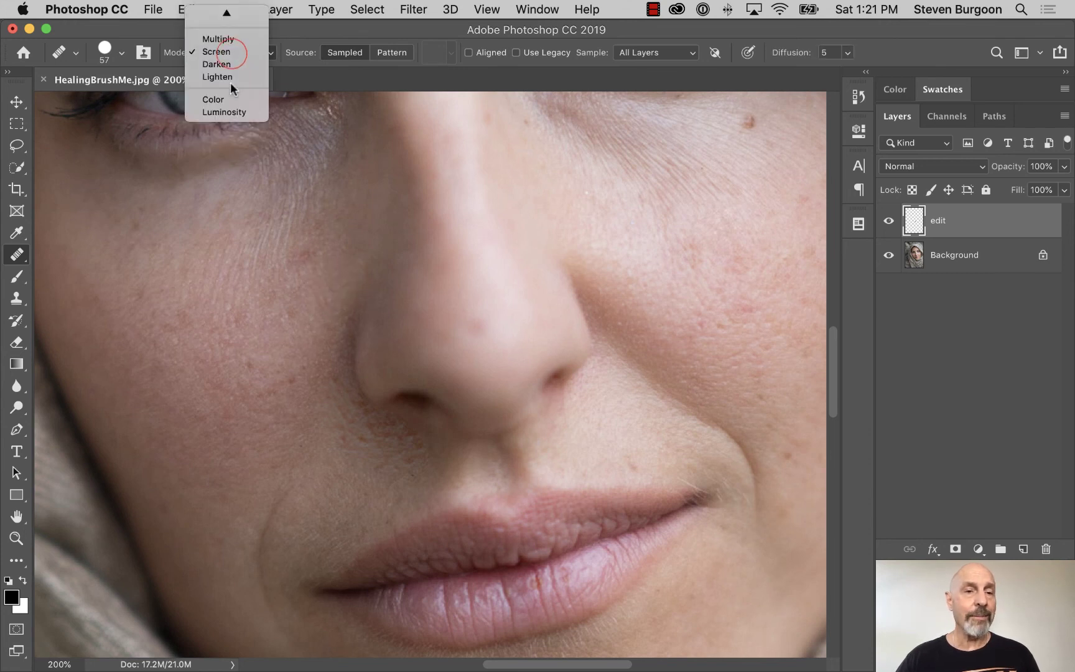
left_click(231, 77)
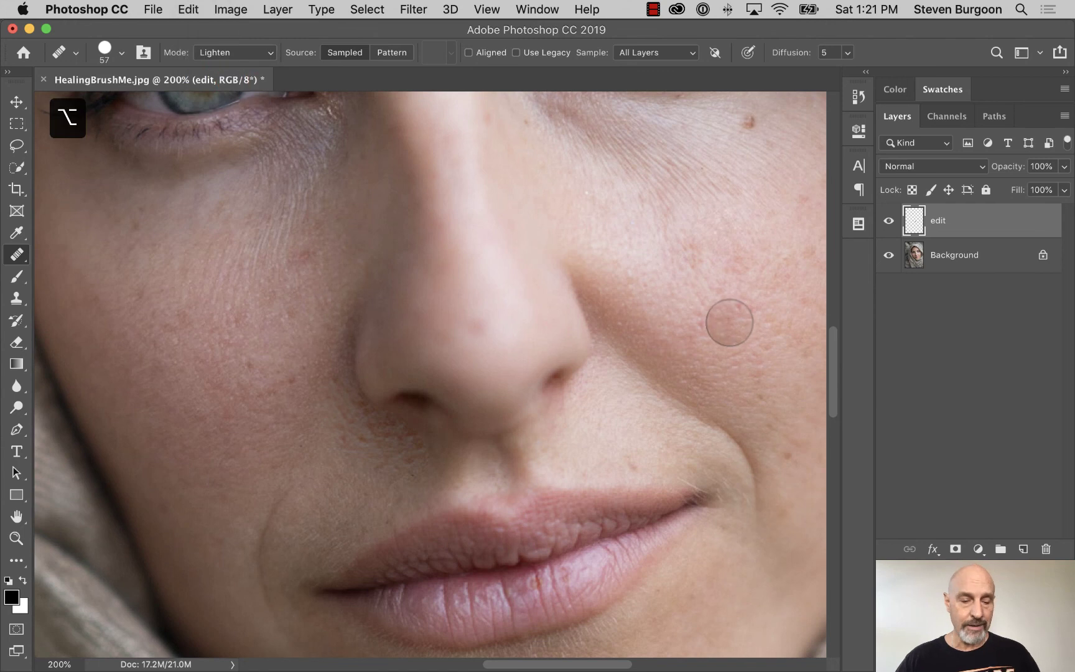
Step: Sample the cheek as a source, paint a Lighten test stroke beside the nostril, then undo it
left_click(727, 303, "alt")
left_click_drag(355, 410, 408, 441)
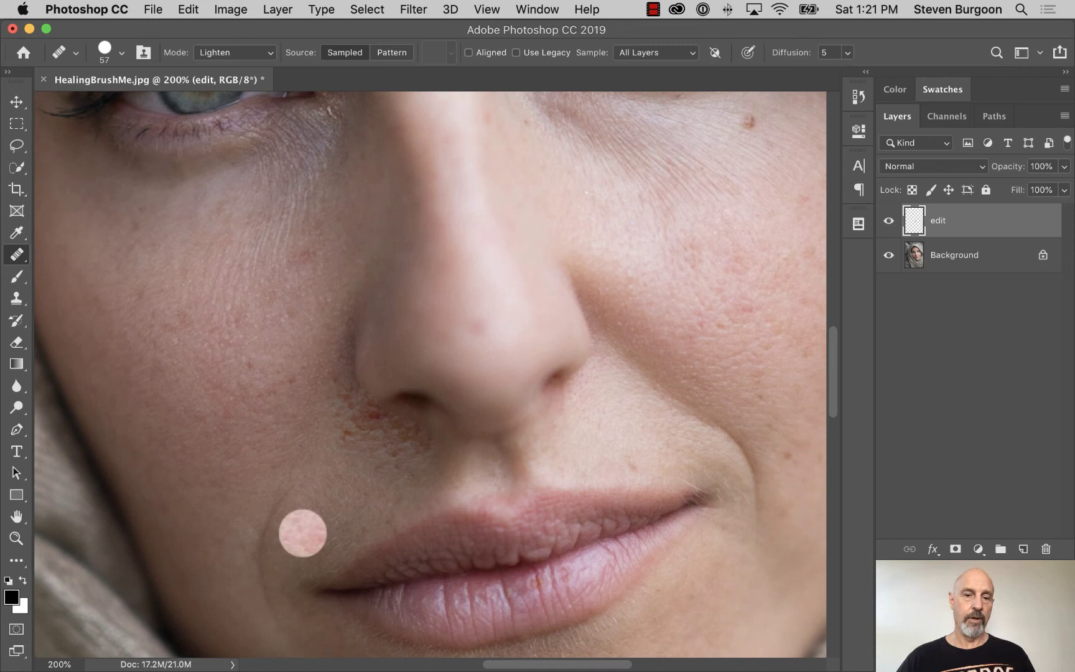
key("super+z")
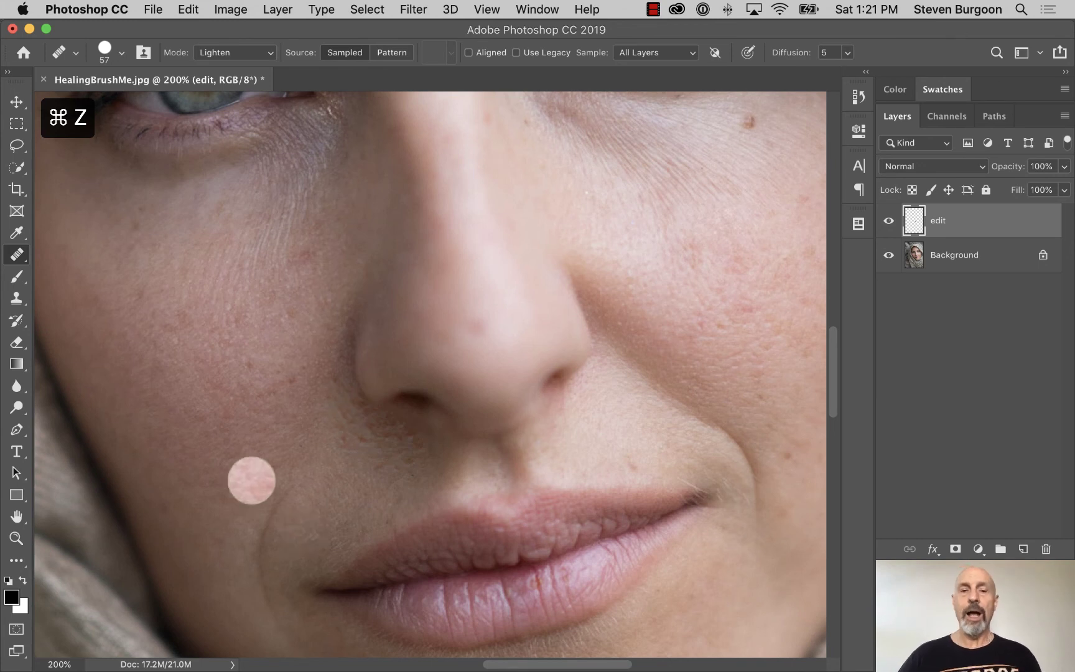
key("super+minus")
key("super+minus")
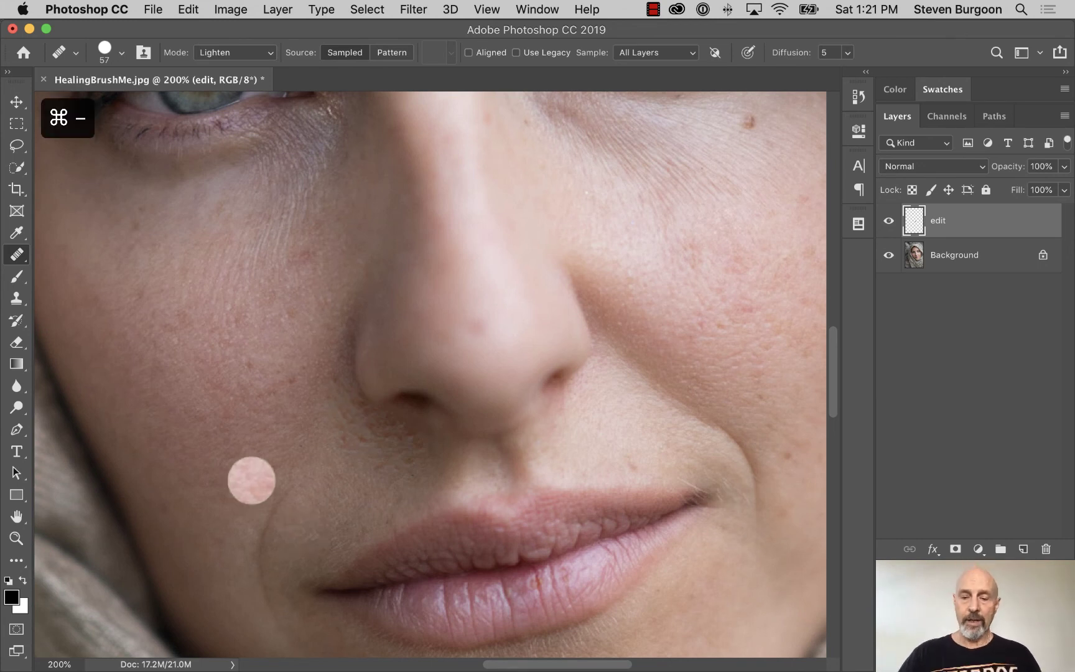
left_click(251, 480)
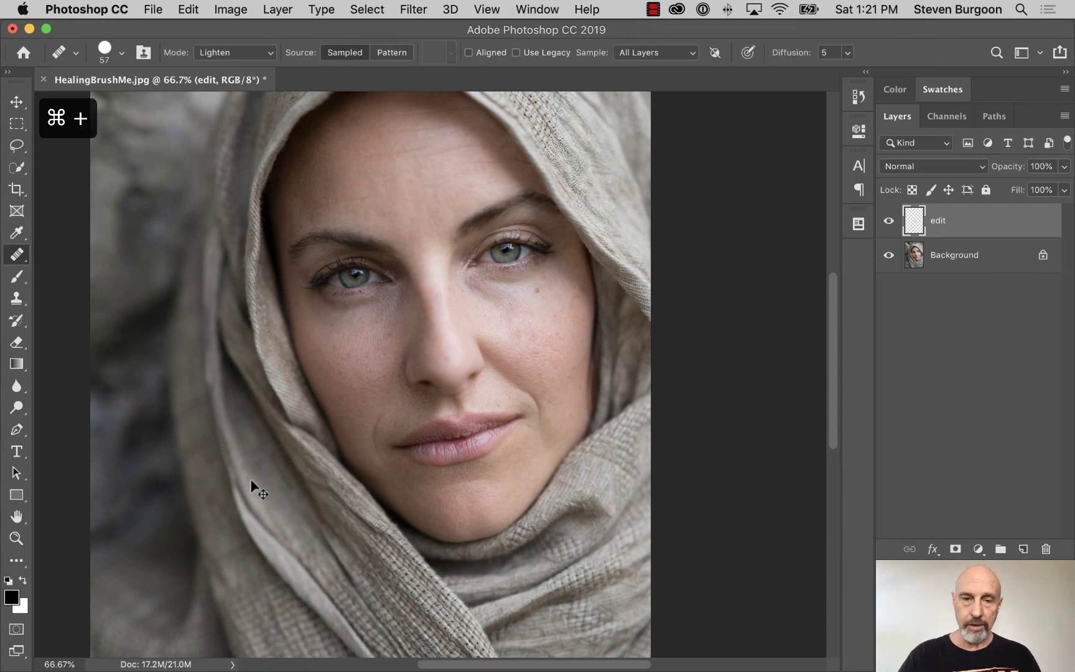
key("super+plus")
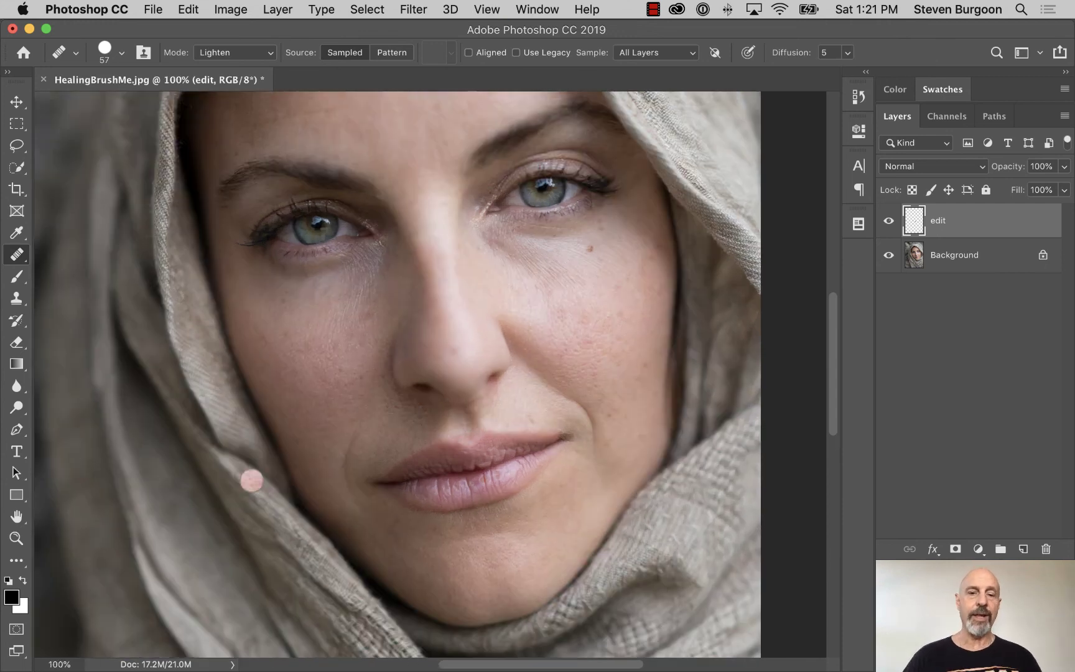